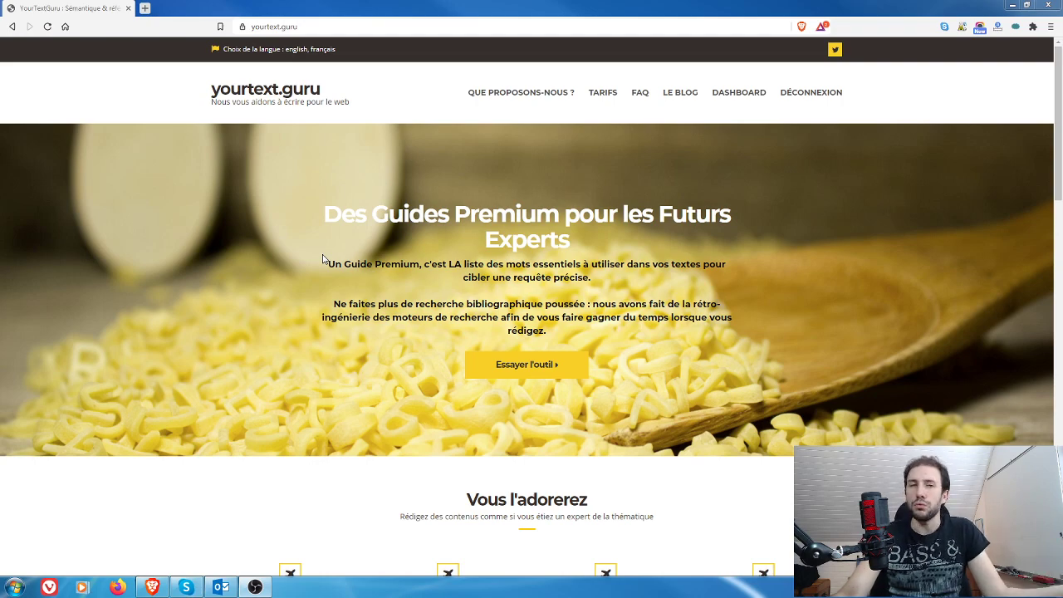
# Examine the yourtext.guru homepage, covering its benefits, the team and the pricing packs.
pyautogui.scroll(-2, 225, 232)
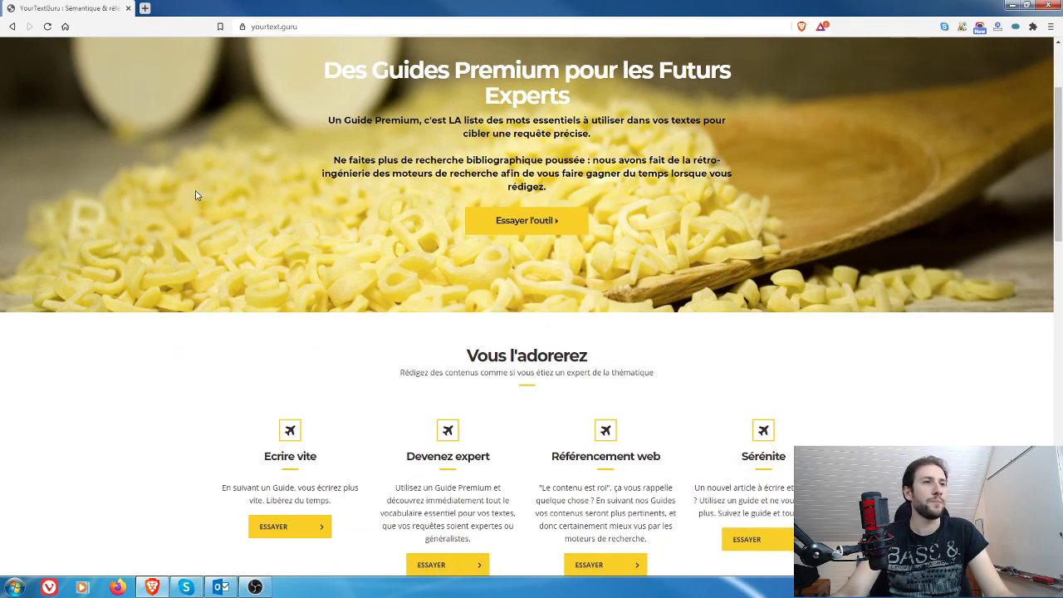
pyautogui.scroll(-2, 186, 197)
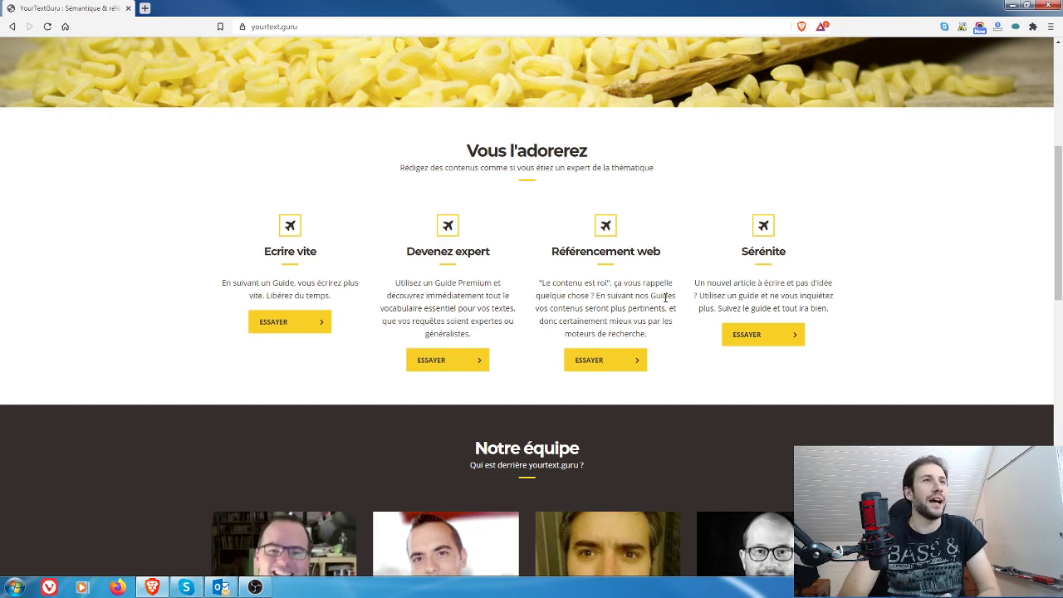
pyautogui.scroll(-1, 191, 201)
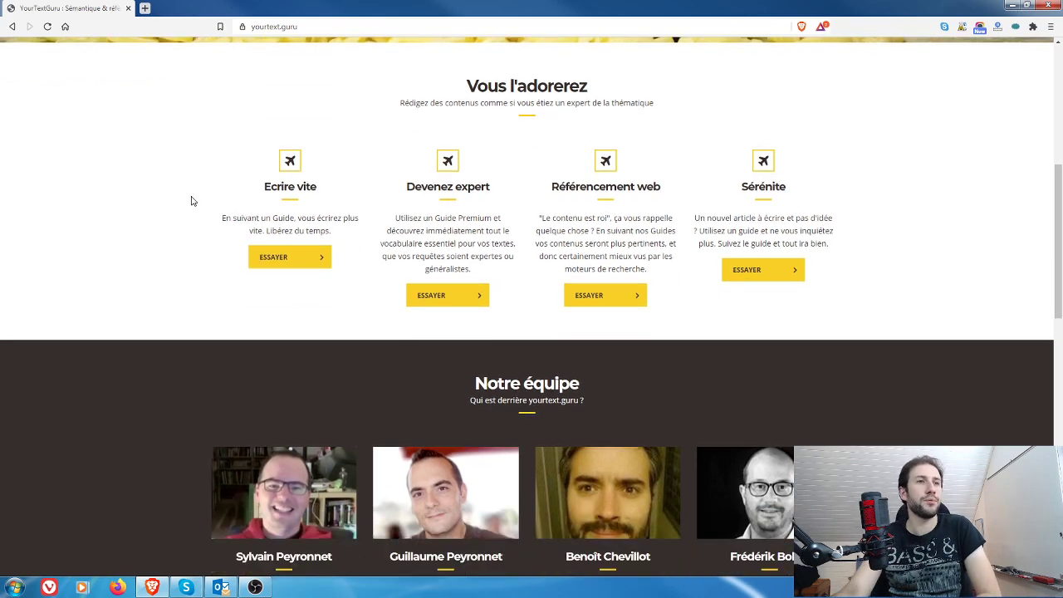
pyautogui.scroll(-3, 191, 201)
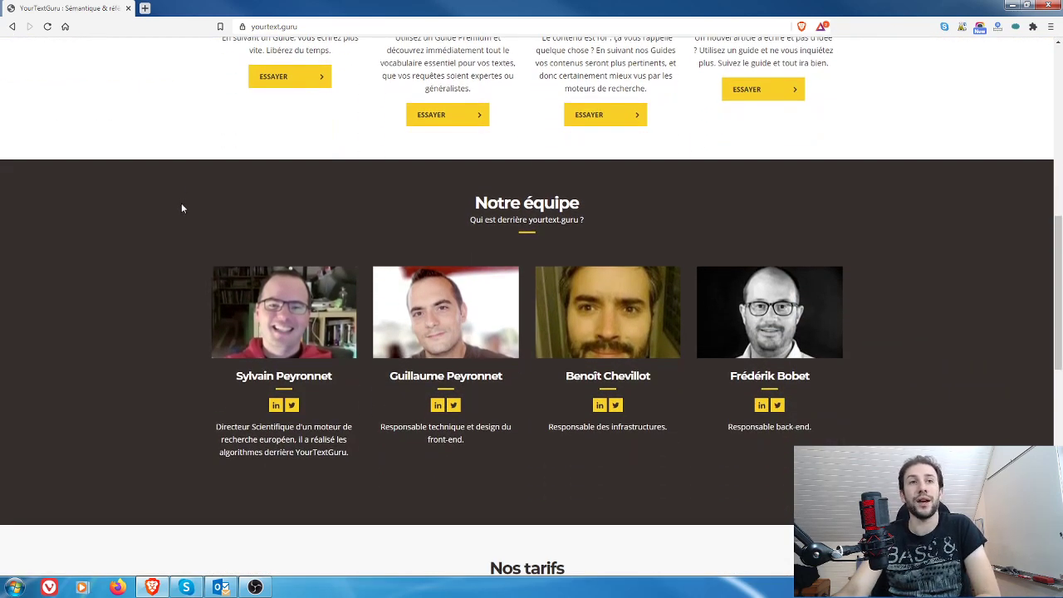
pyautogui.scroll(-1, 176, 166)
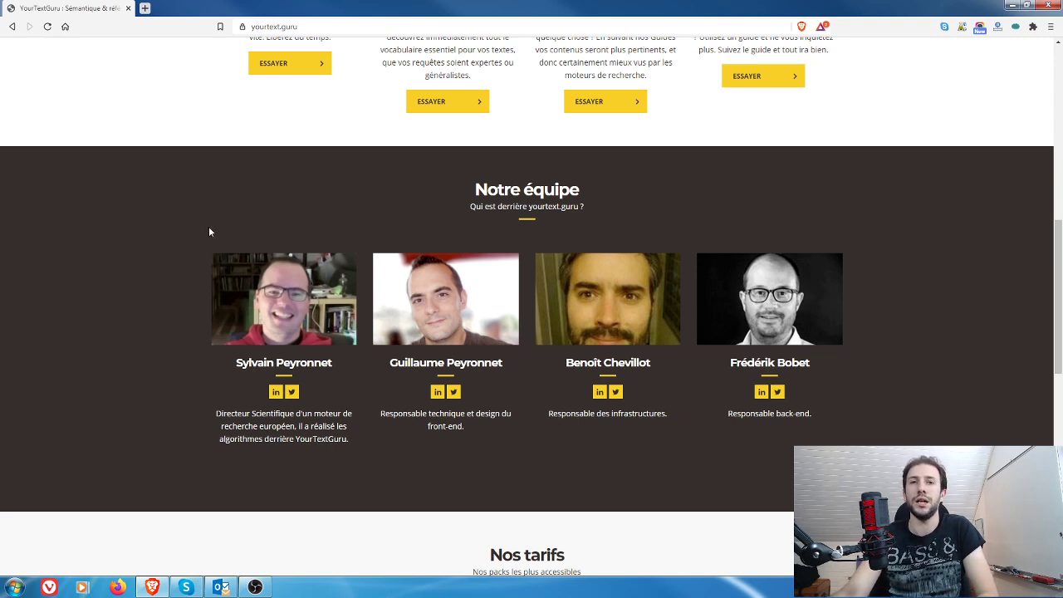
pyautogui.scroll(-1, 178, 237)
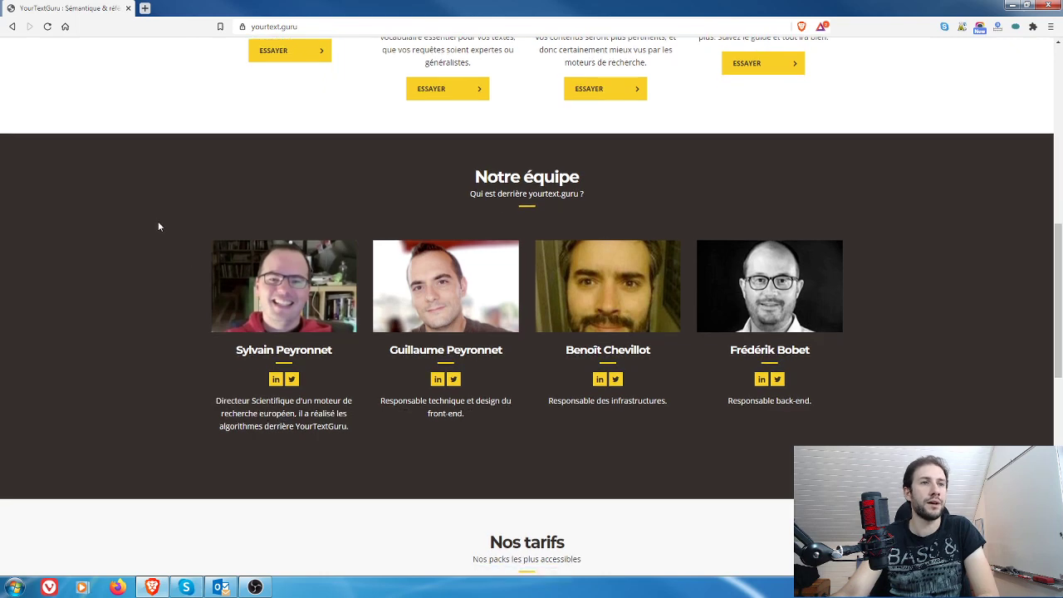
pyautogui.scroll(1, 157, 220)
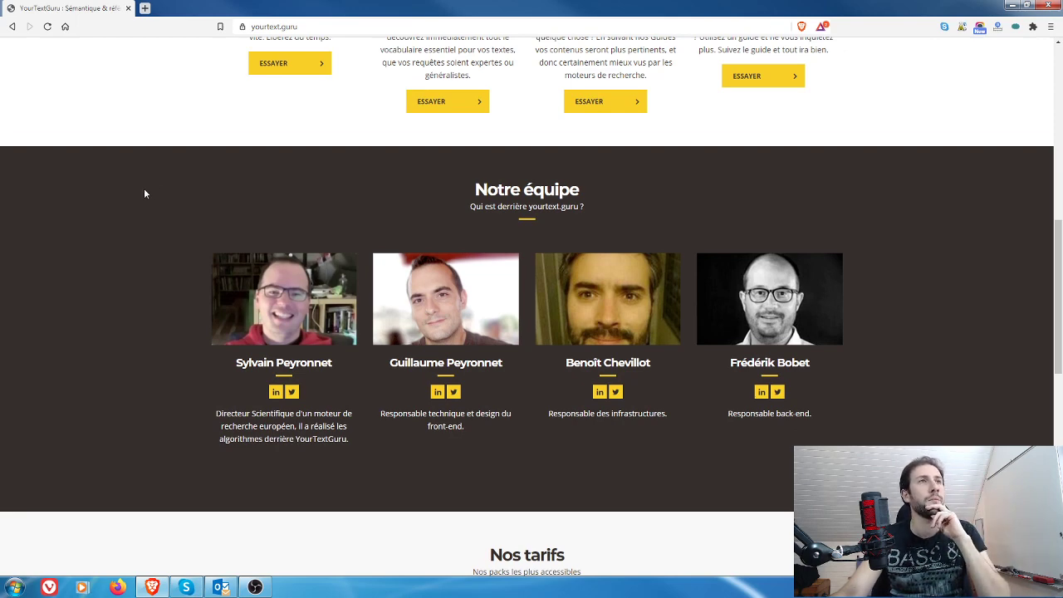
pyautogui.scroll(-5, 144, 194)
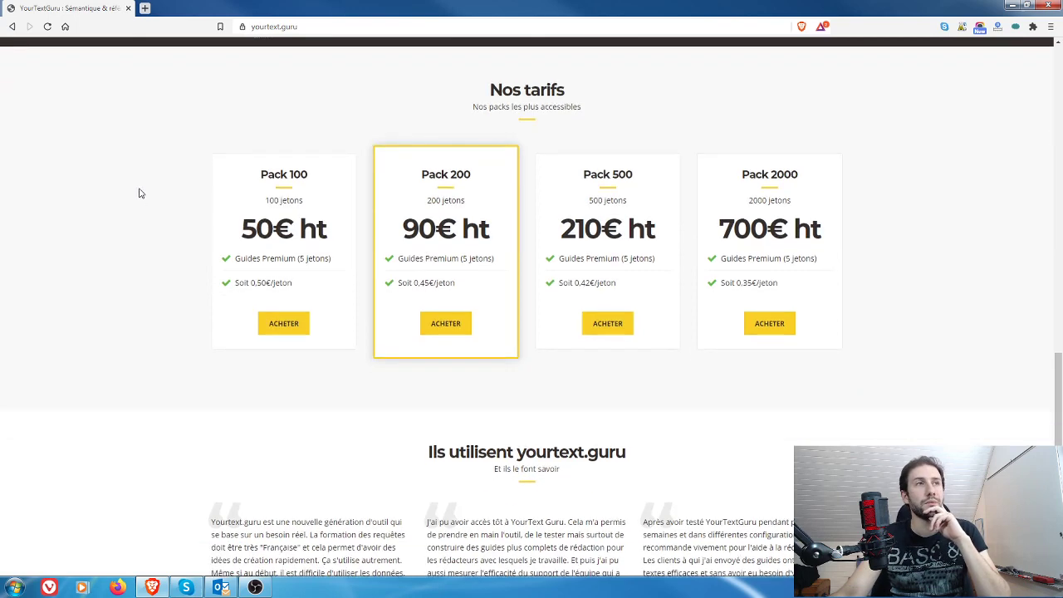
pyautogui.scroll(1, 141, 191)
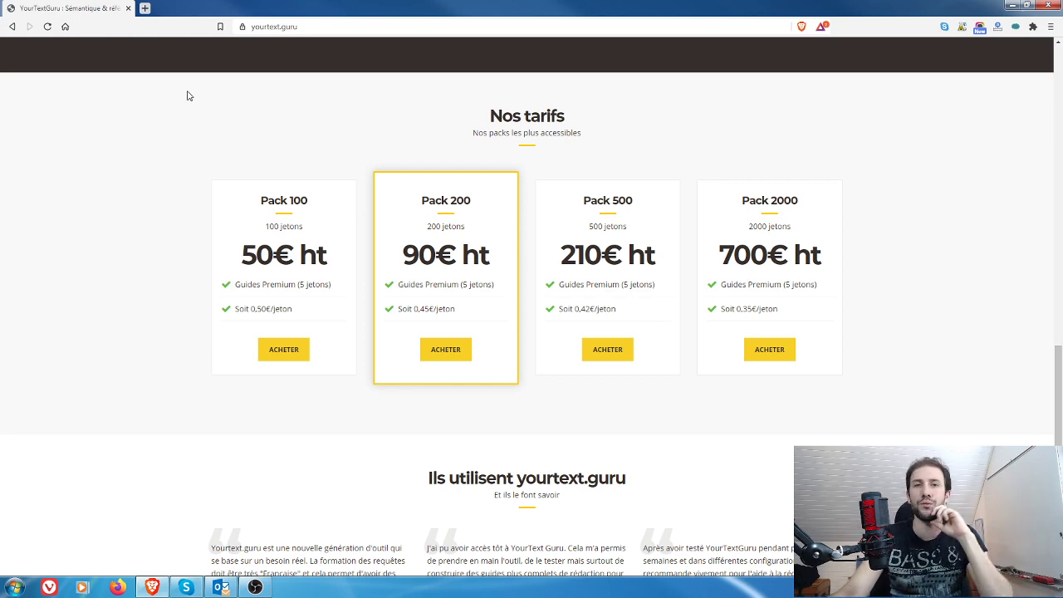
pyautogui.scroll(20, 177, 156)
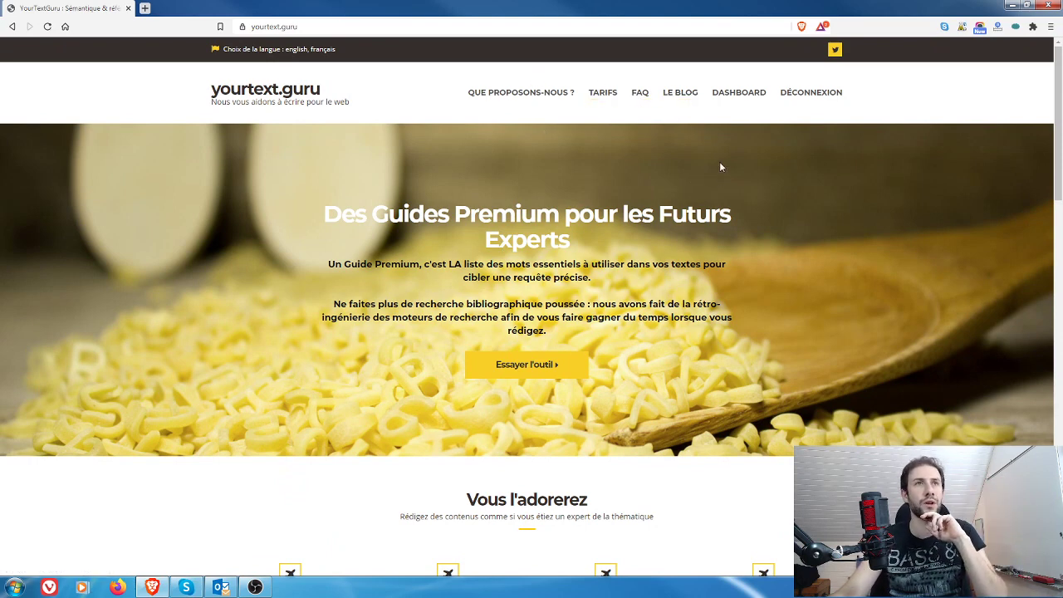
# Open the Premium guide order form from the dashboard and review the languages available for the query.
pyautogui.click(739, 96)
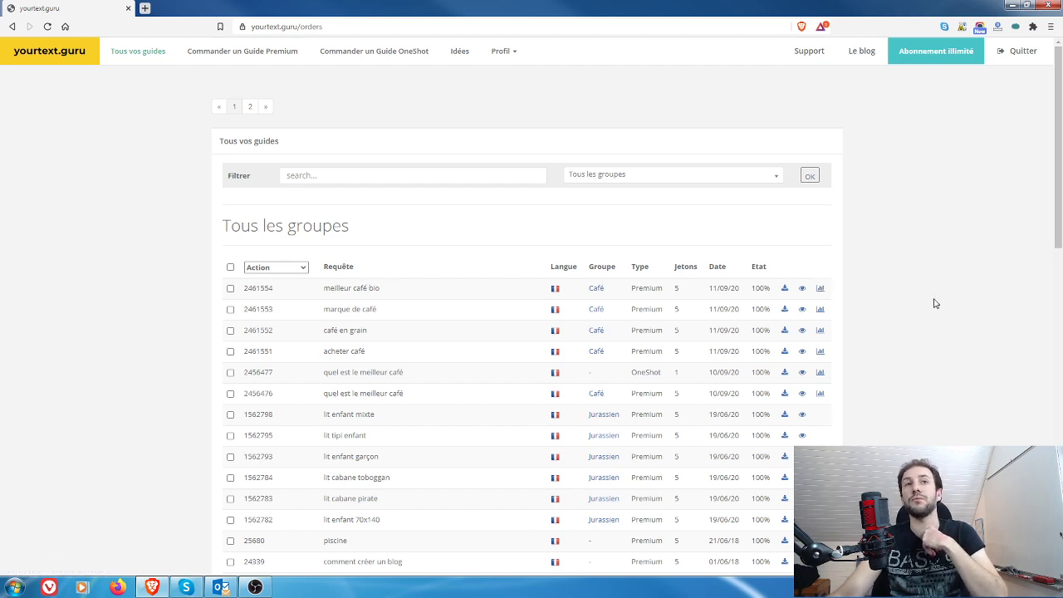
pyautogui.click(280, 58)
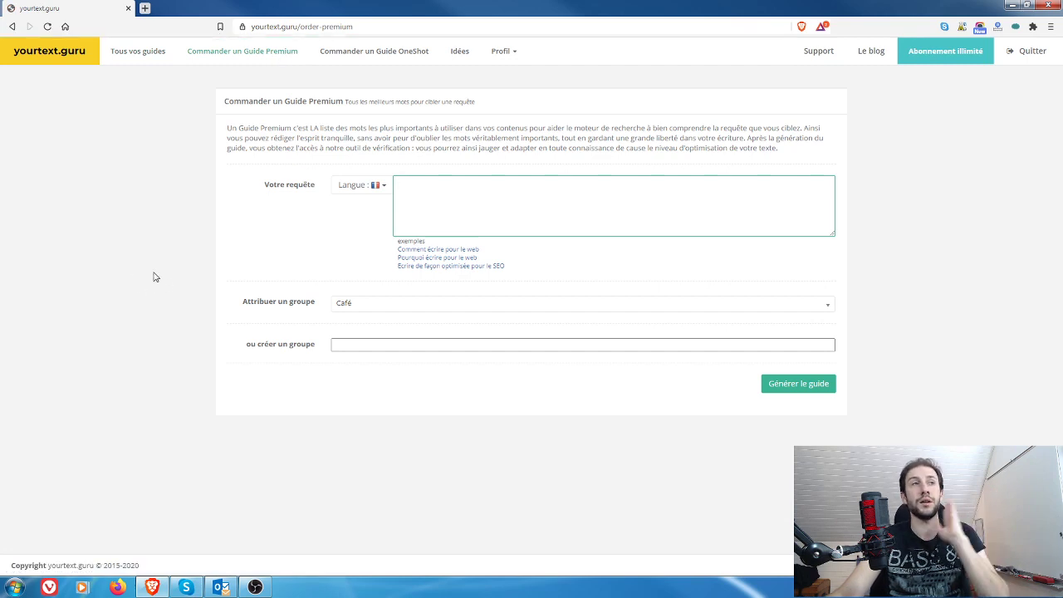
pyautogui.click(374, 188)
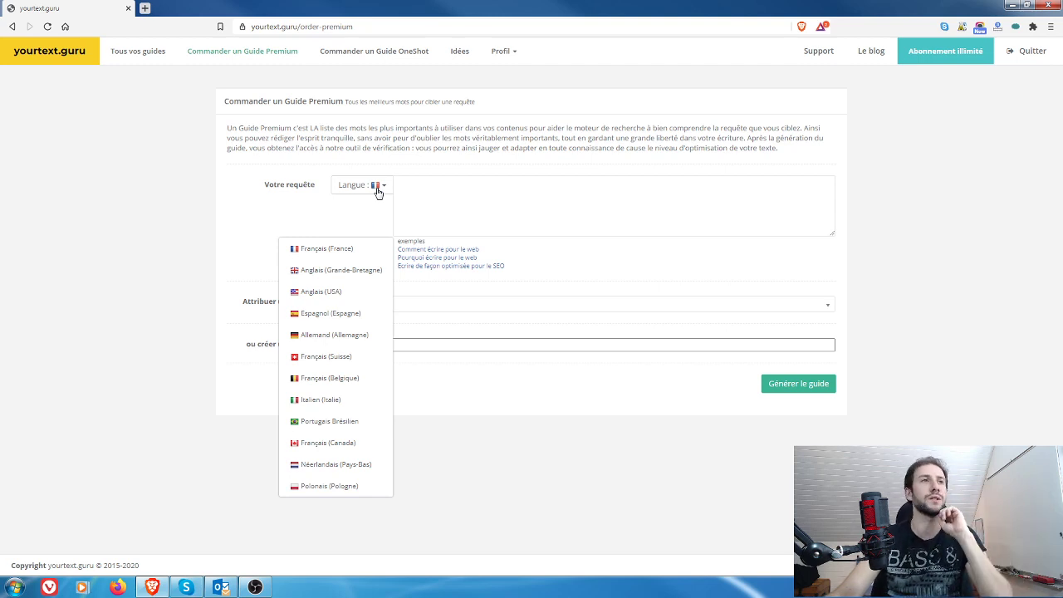
pyautogui.click(176, 187)
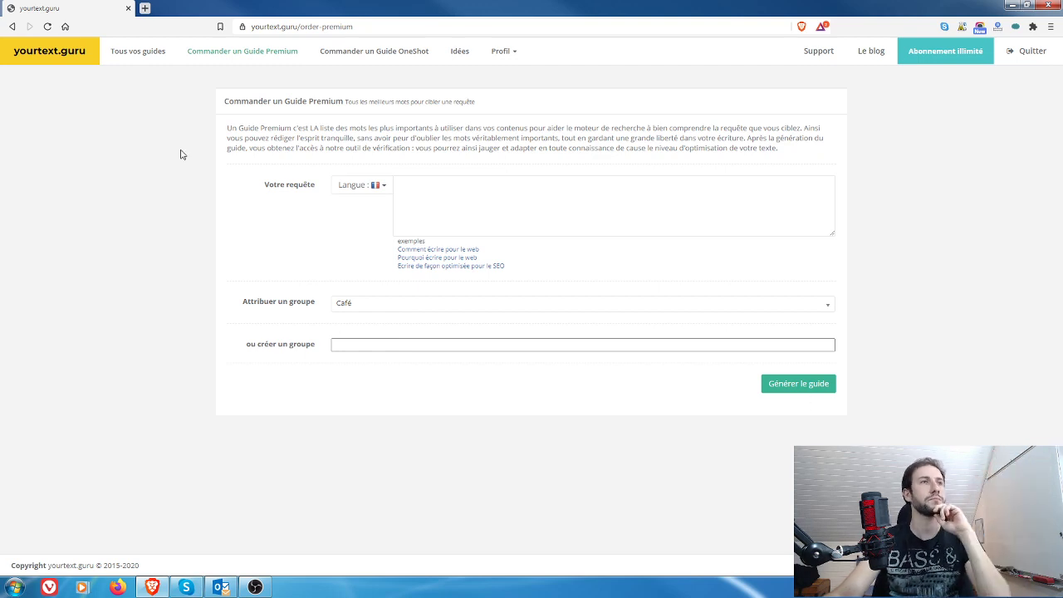
# Go back to the guide list and open the Premium guide "meilleur café bio" to examine its top terms and named entities.
pyautogui.click(11, 28)
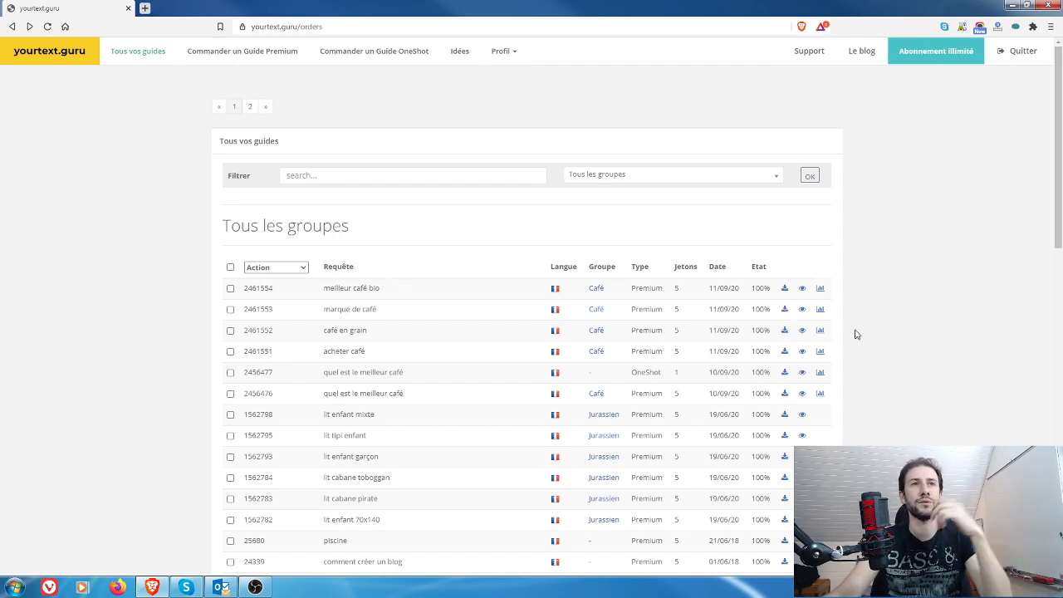
pyautogui.click(802, 289)
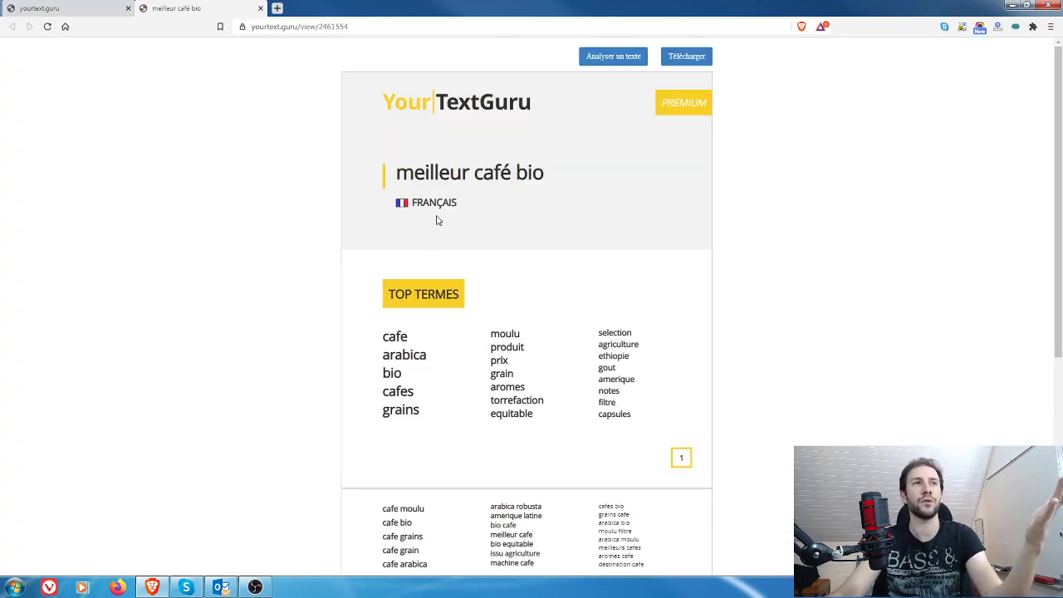
pyautogui.scroll(-1, 847, 256)
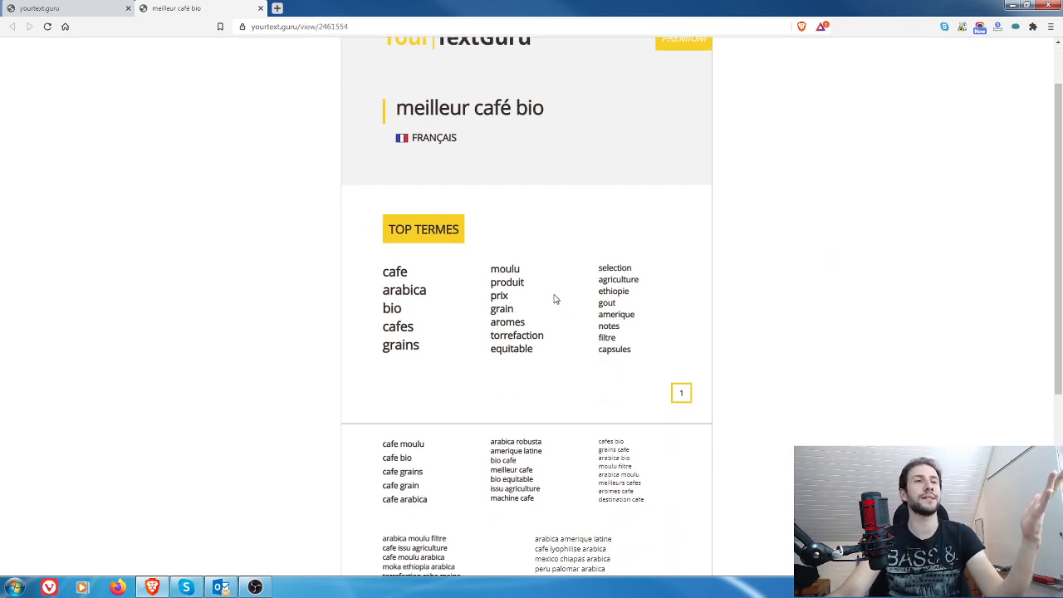
pyautogui.scroll(-2, 411, 278)
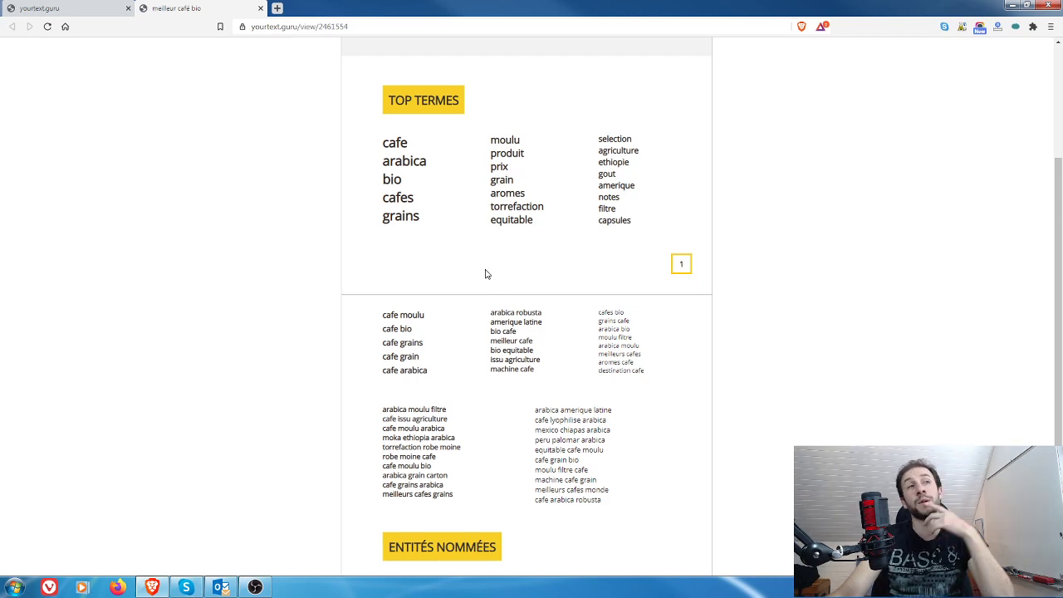
pyautogui.scroll(3, 492, 275)
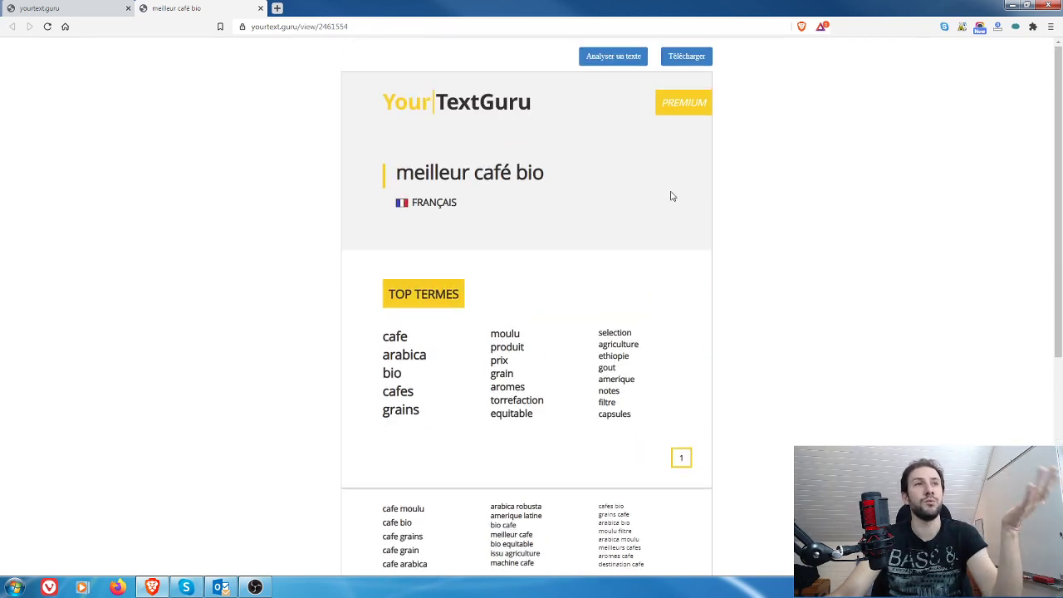
pyautogui.scroll(-1, 662, 194)
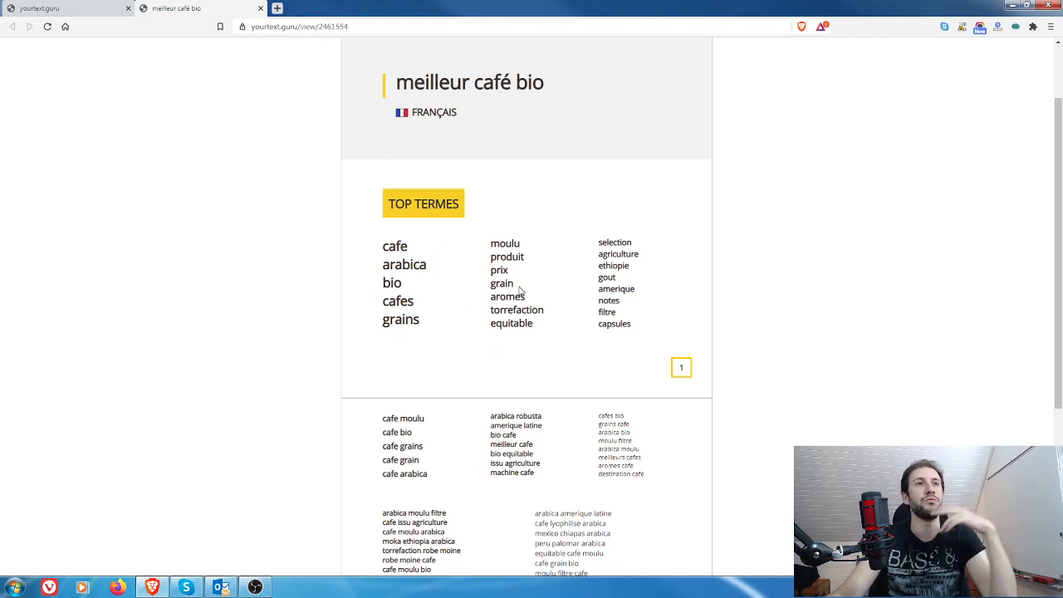
pyautogui.scroll(-1, 528, 309)
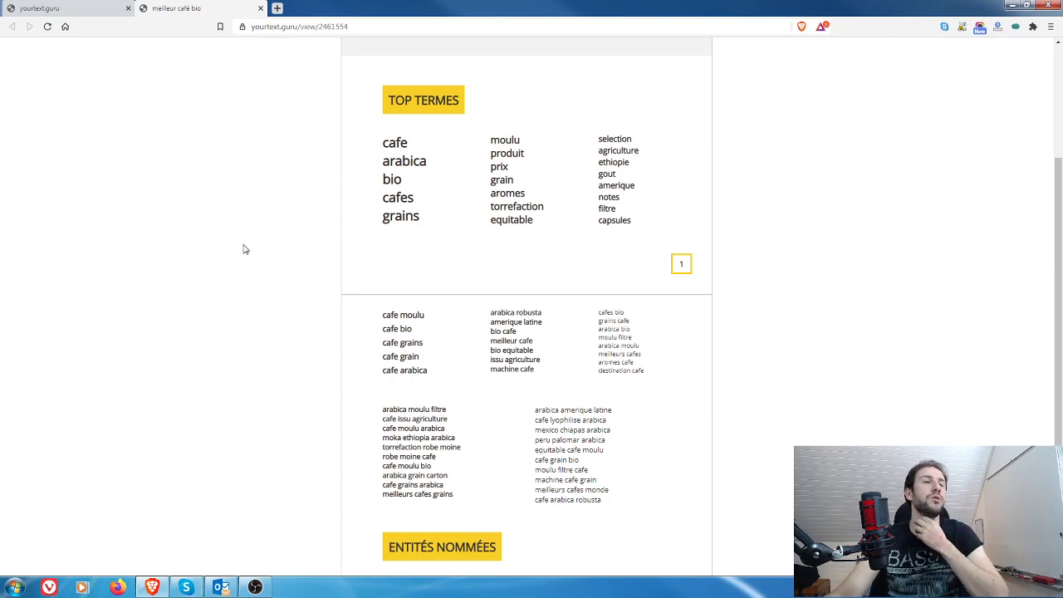
pyautogui.scroll(1, 302, 223)
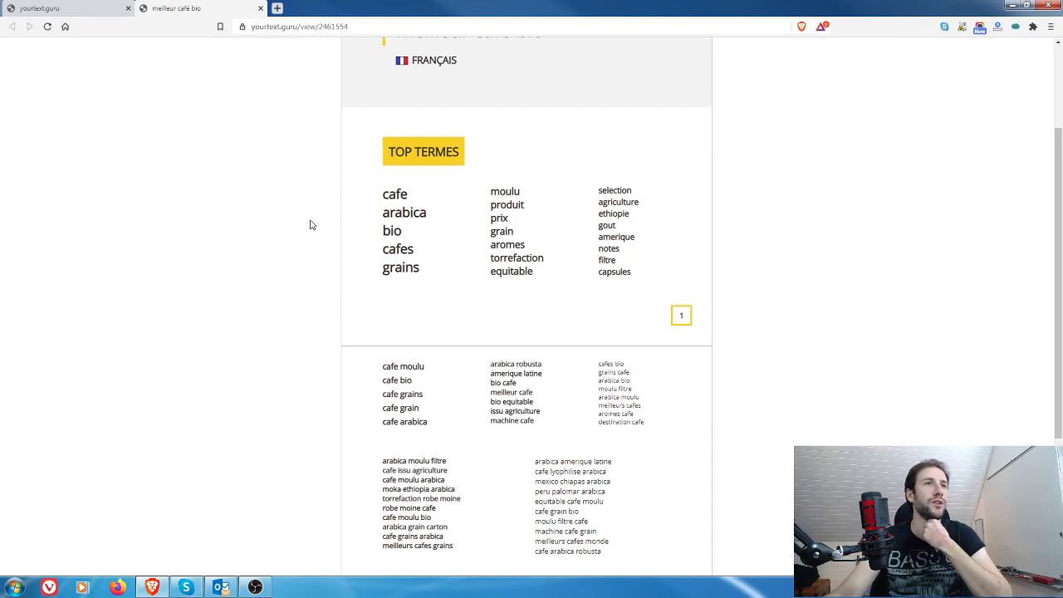
pyautogui.scroll(1, 346, 237)
pyautogui.scroll(-2, 302, 218)
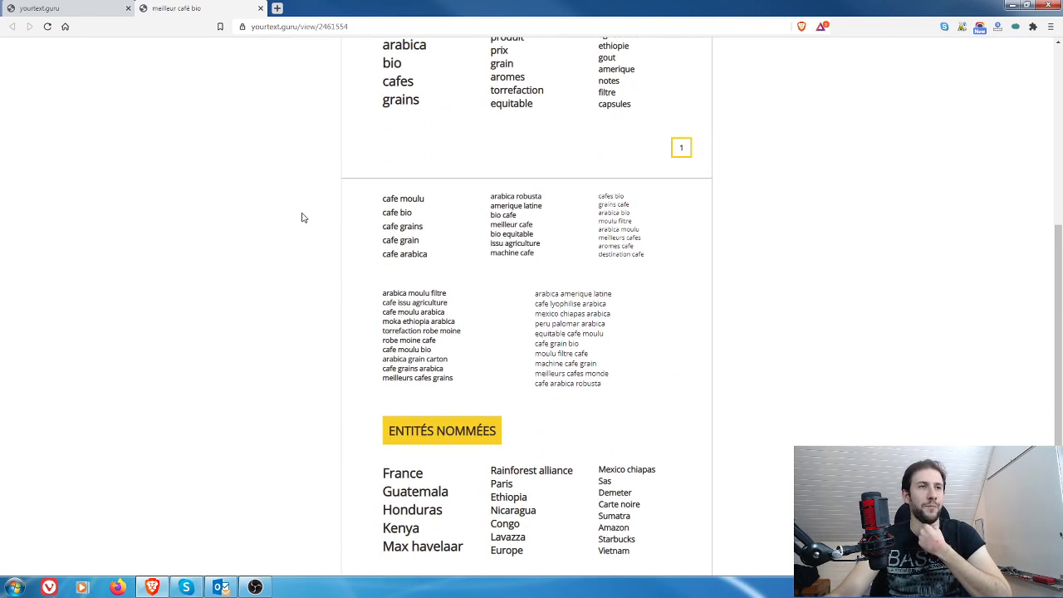
pyautogui.scroll(-1, 303, 217)
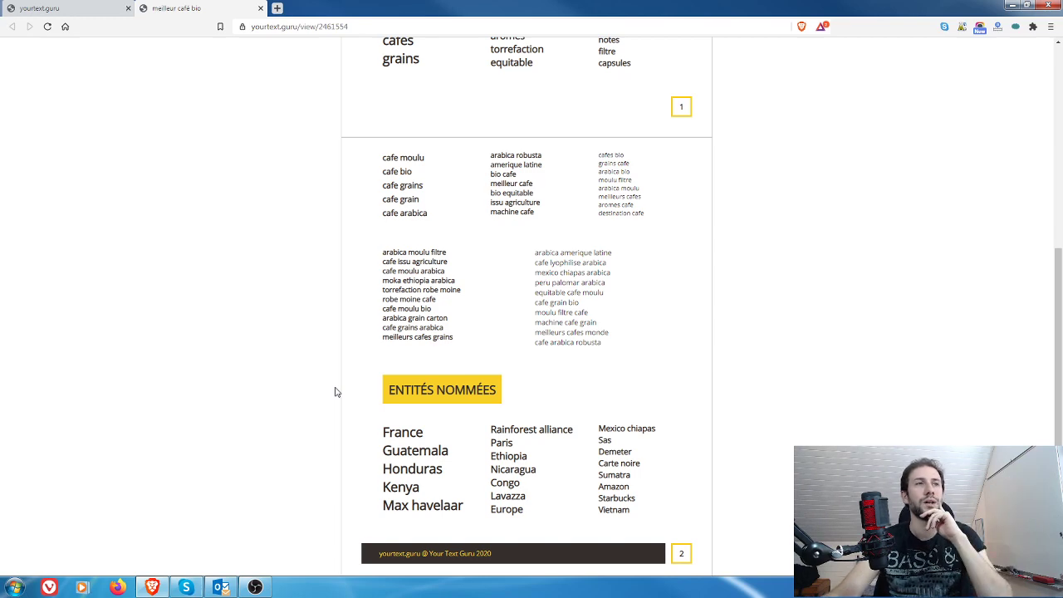
pyautogui.scroll(4, 336, 392)
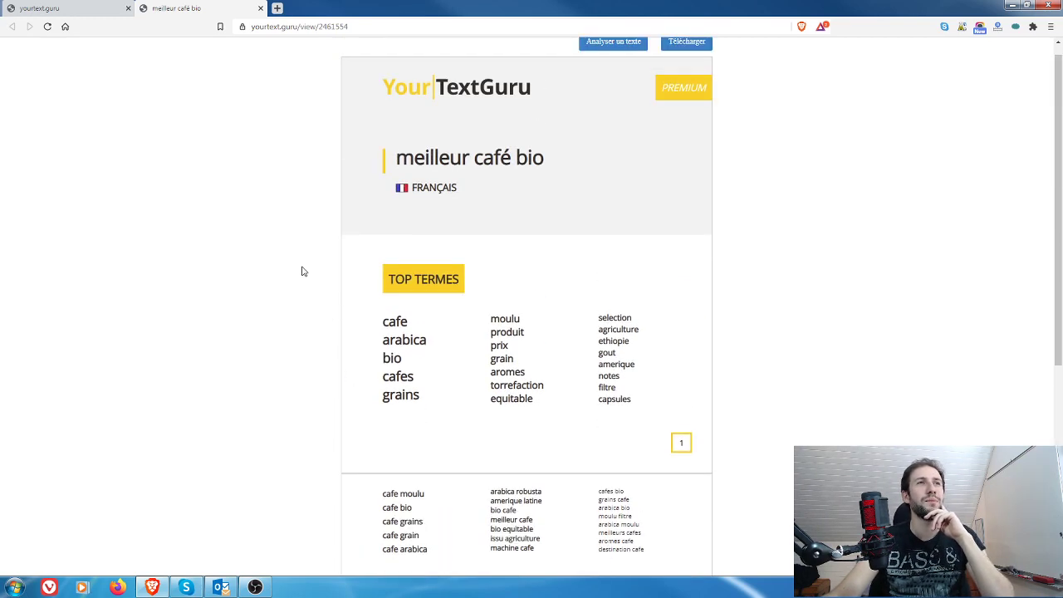
pyautogui.scroll(-2, 731, 232)
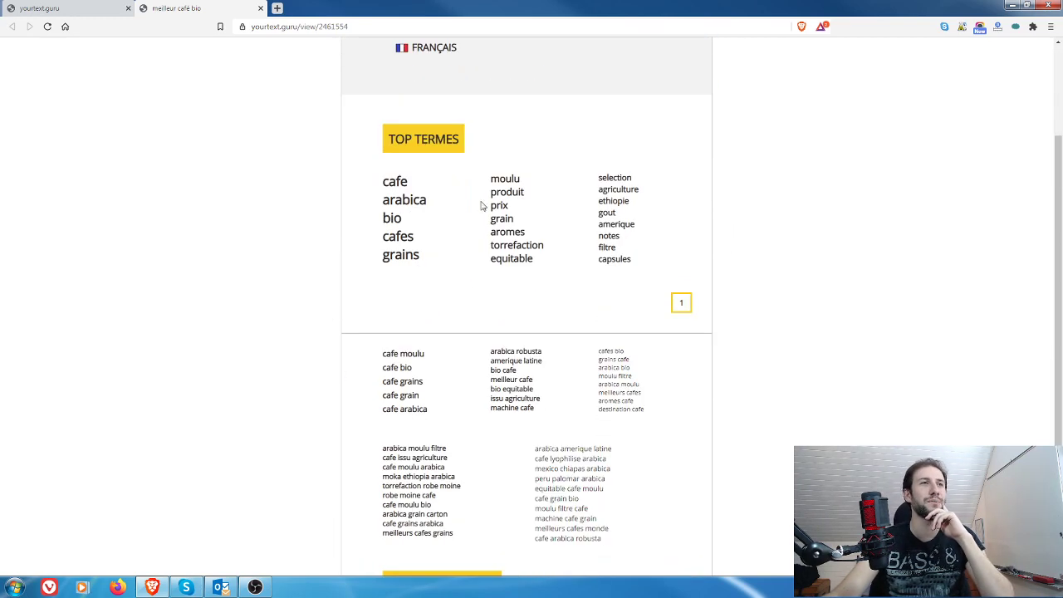
pyautogui.scroll(-3, 753, 199)
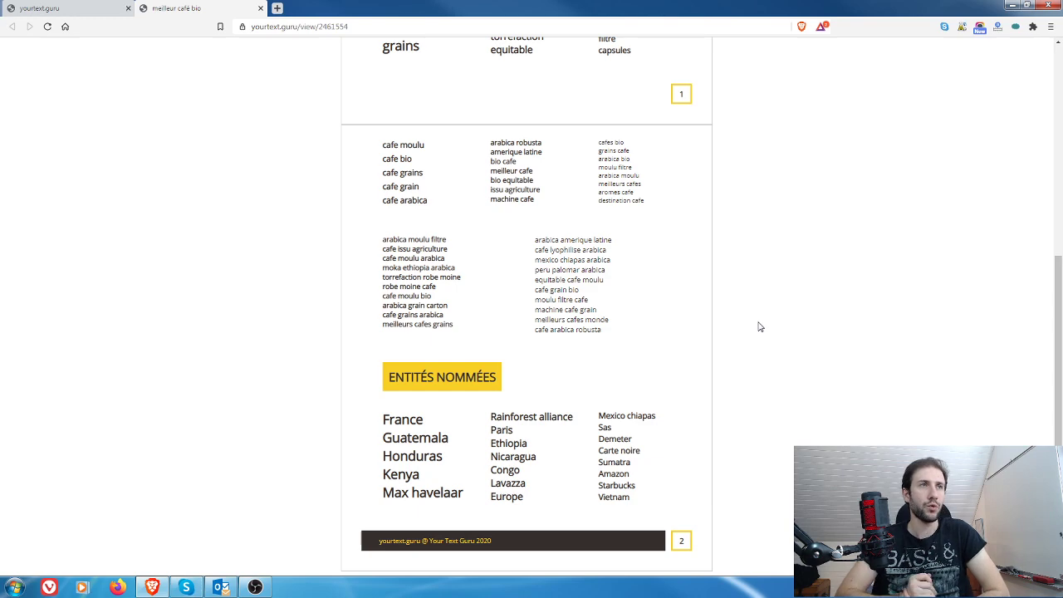
pyautogui.scroll(5, 764, 326)
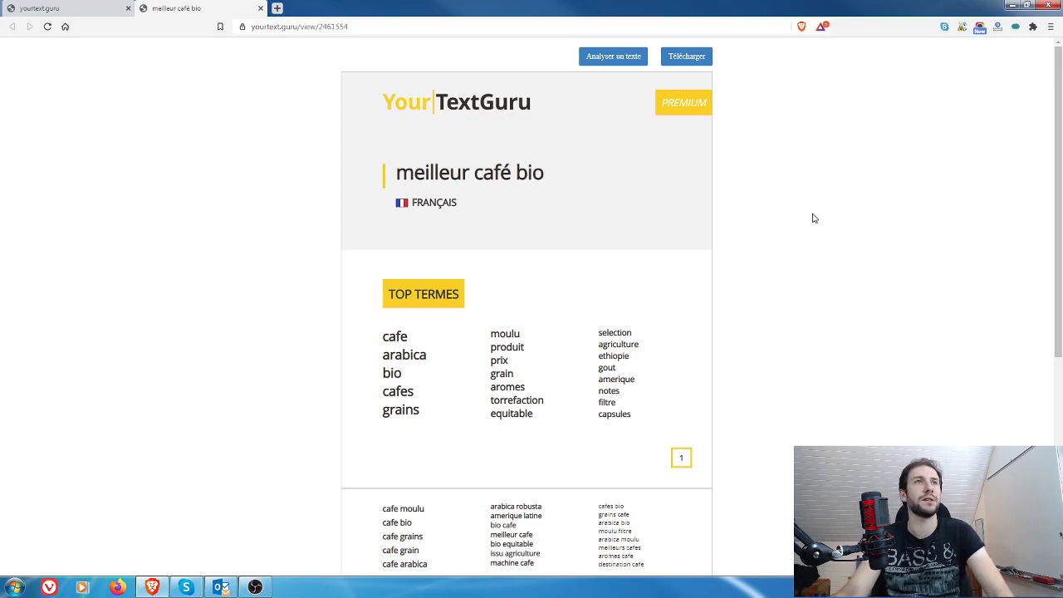
# Open the OneShot guide "quel est le meilleur café" from the guide list, examine its best practices and writing outline, and return to the list.
pyautogui.click(52, 11)
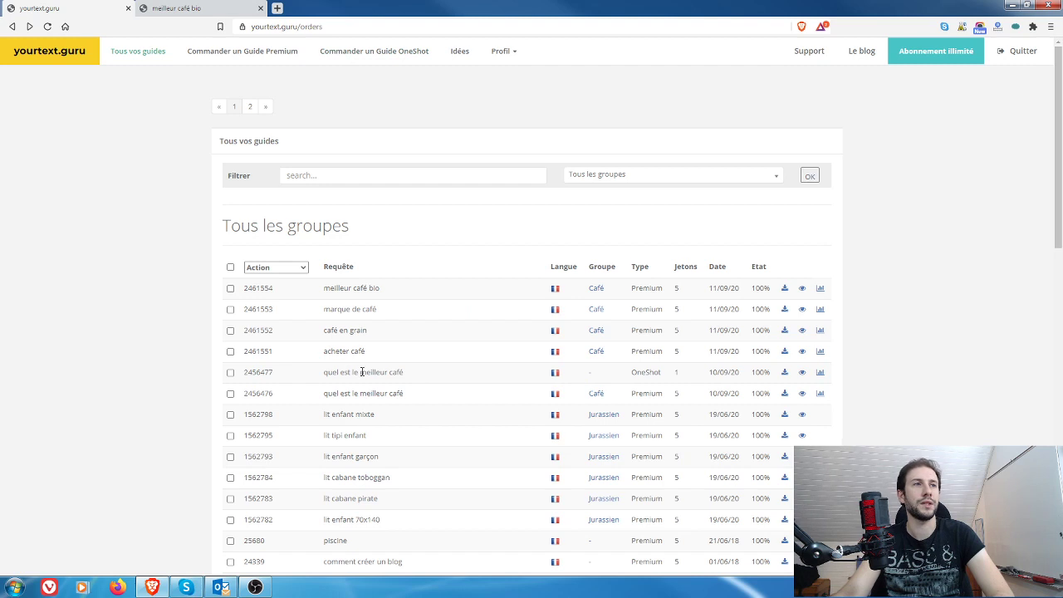
pyautogui.click(802, 372)
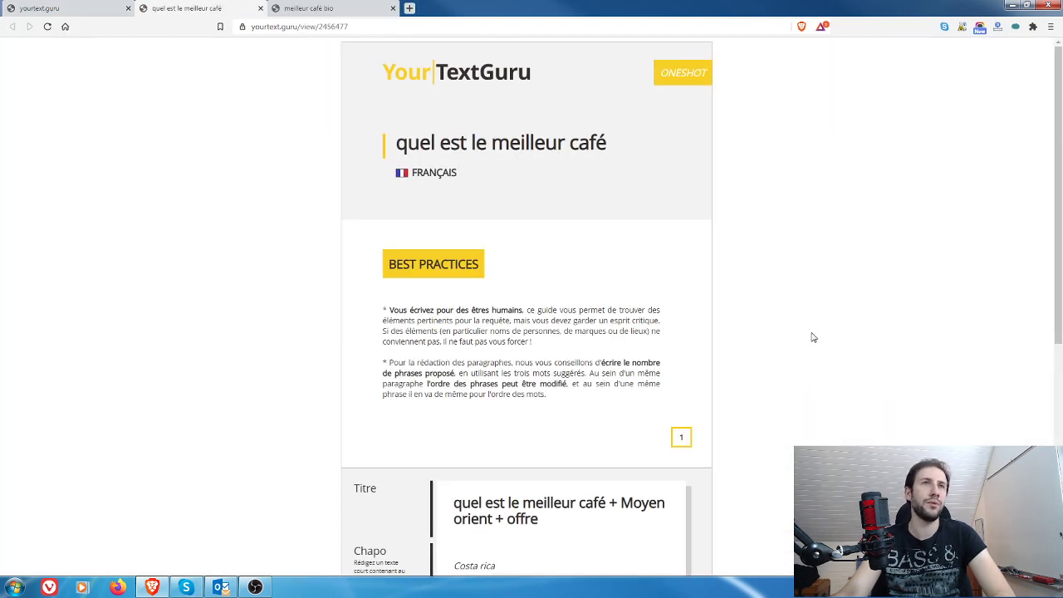
pyautogui.scroll(-3, 819, 277)
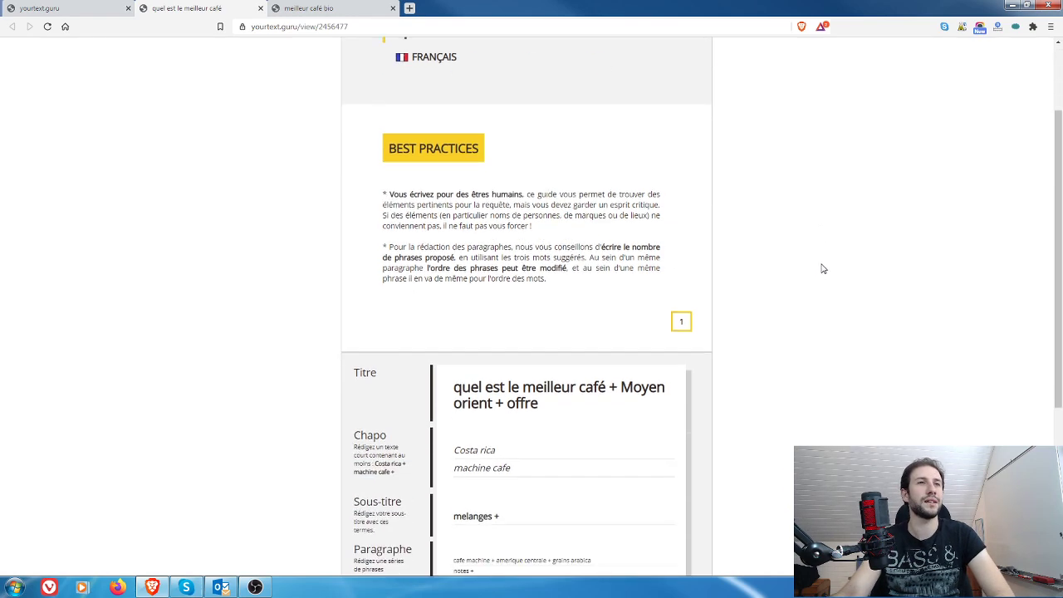
pyautogui.scroll(-5, 822, 268)
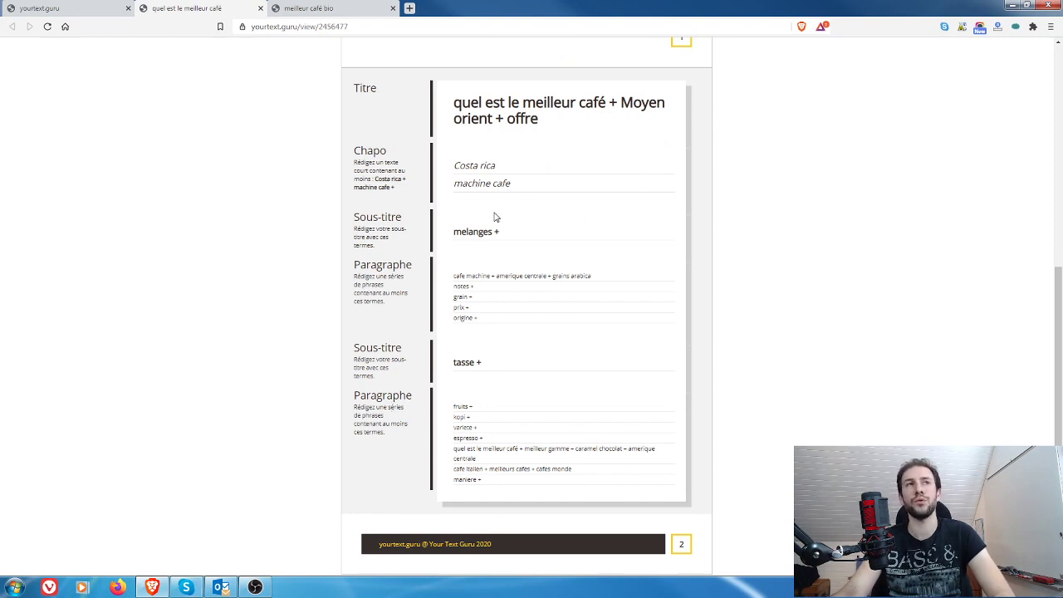
pyautogui.scroll(2, 809, 236)
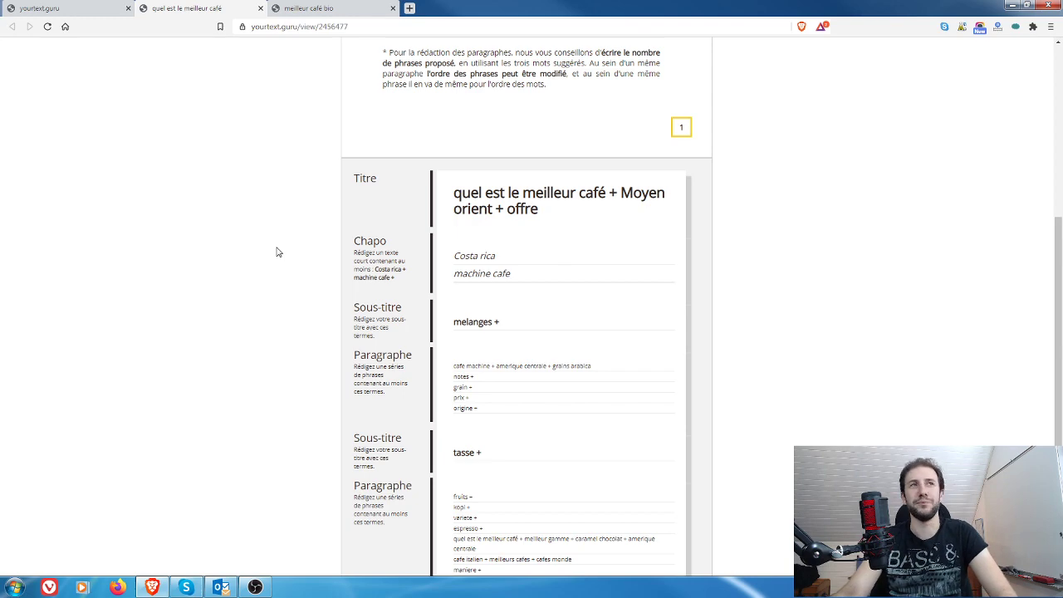
pyautogui.scroll(4, 286, 256)
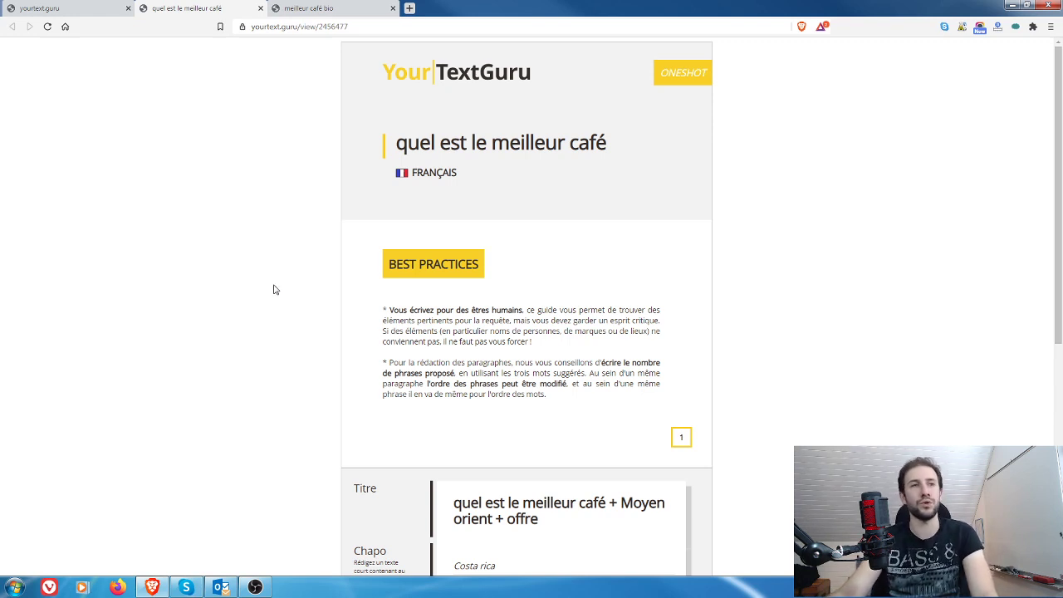
pyautogui.click(53, 8)
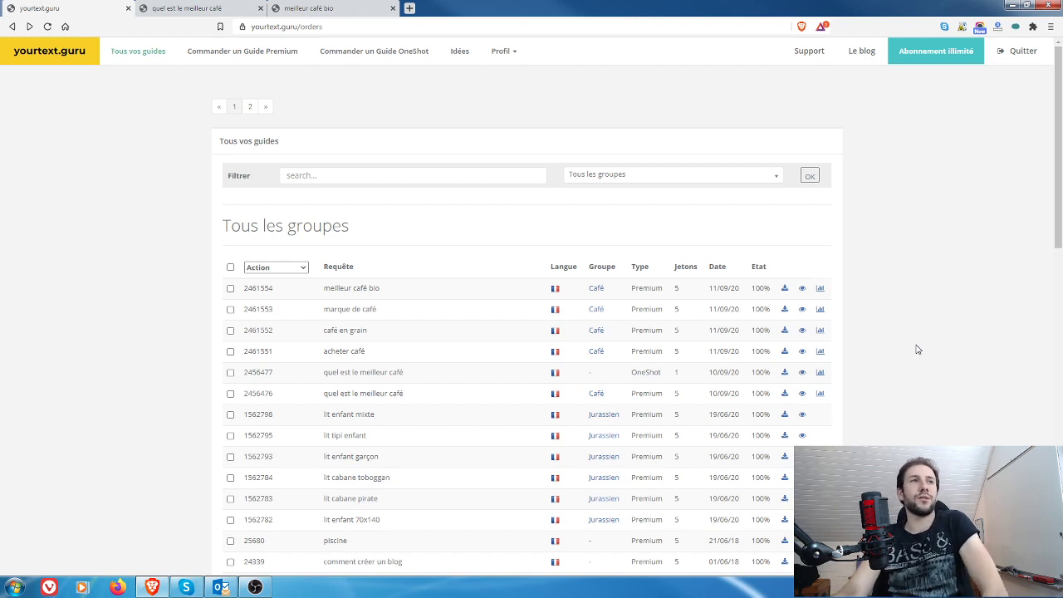
# Open the text analysis of the "meilleur café bio" guide, check the sample text's optimisation level and examine the resulting chart.
pyautogui.click(820, 289)
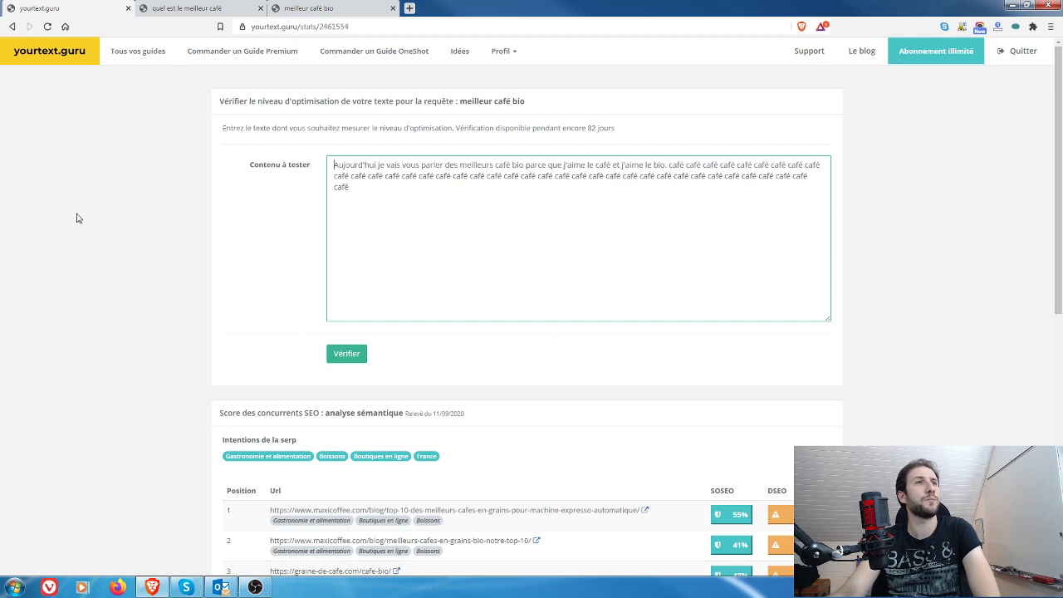
pyautogui.hotkey('ctrl', 'a')
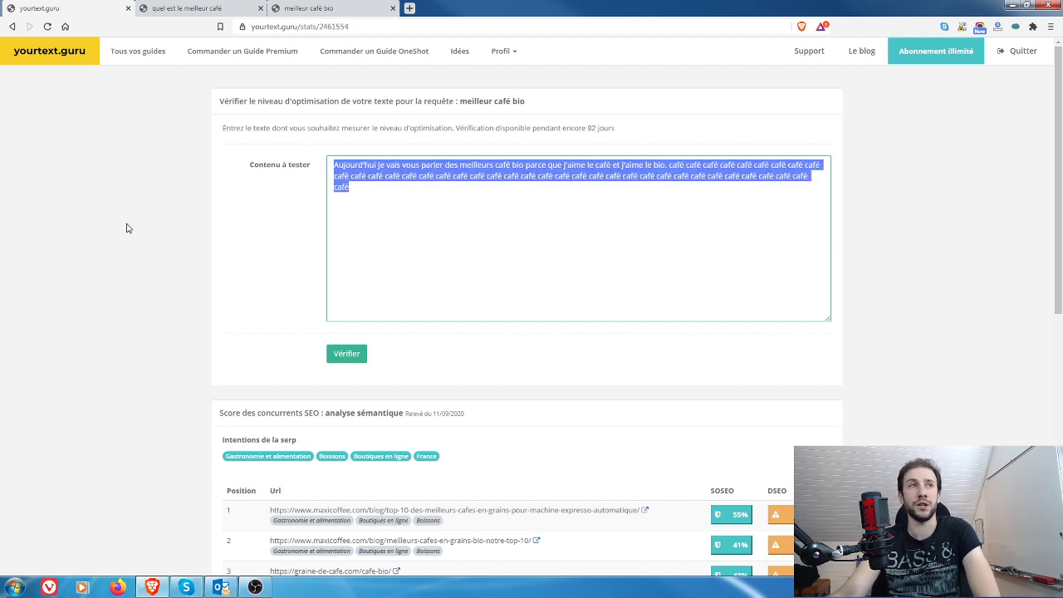
pyautogui.click(348, 355)
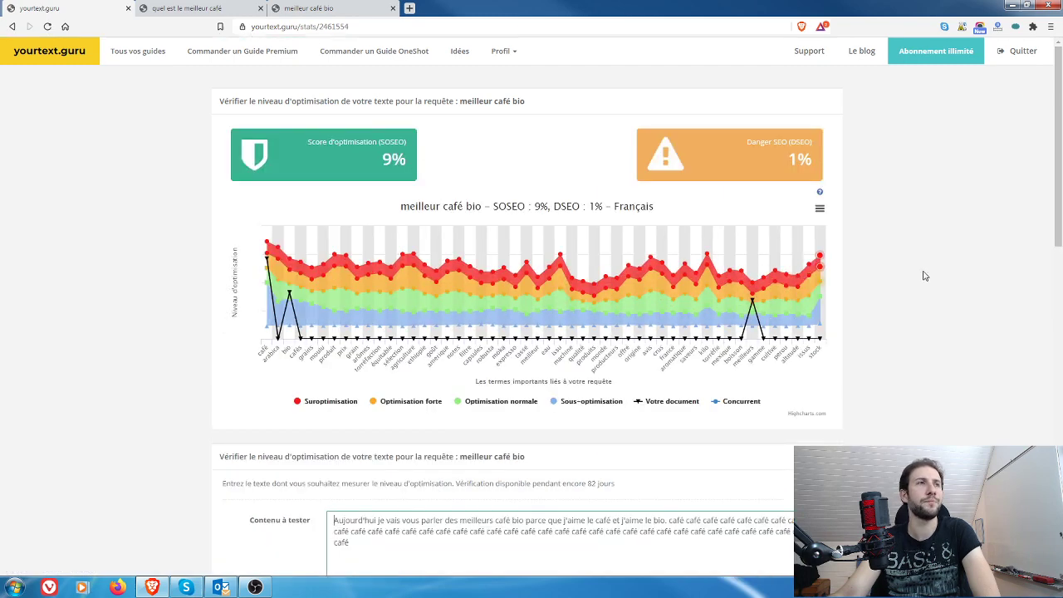
pyautogui.scroll(-1, 863, 411)
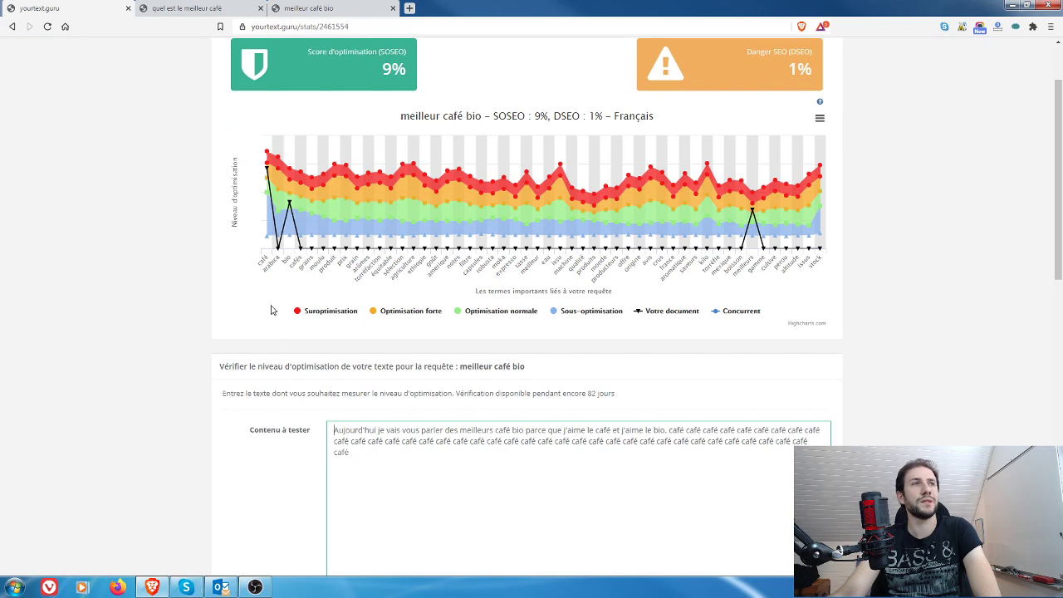
pyautogui.scroll(1, 150, 337)
# Consult the top terms in the "meilleur café bio" guide, return to the analysis and examine the text's curve against the optimisation zones.
pyautogui.click(306, 6)
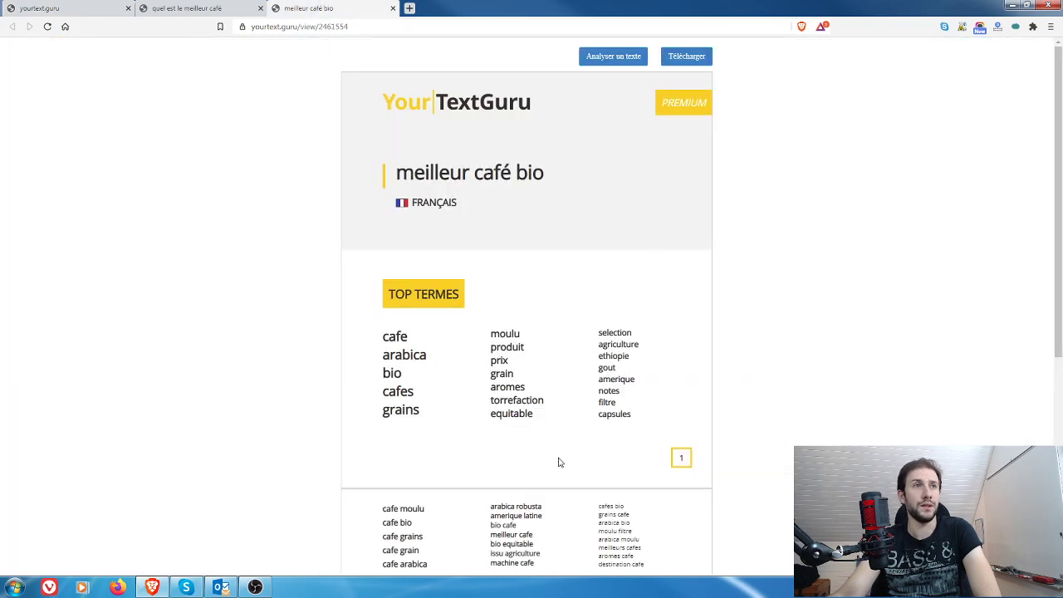
pyautogui.click(46, 8)
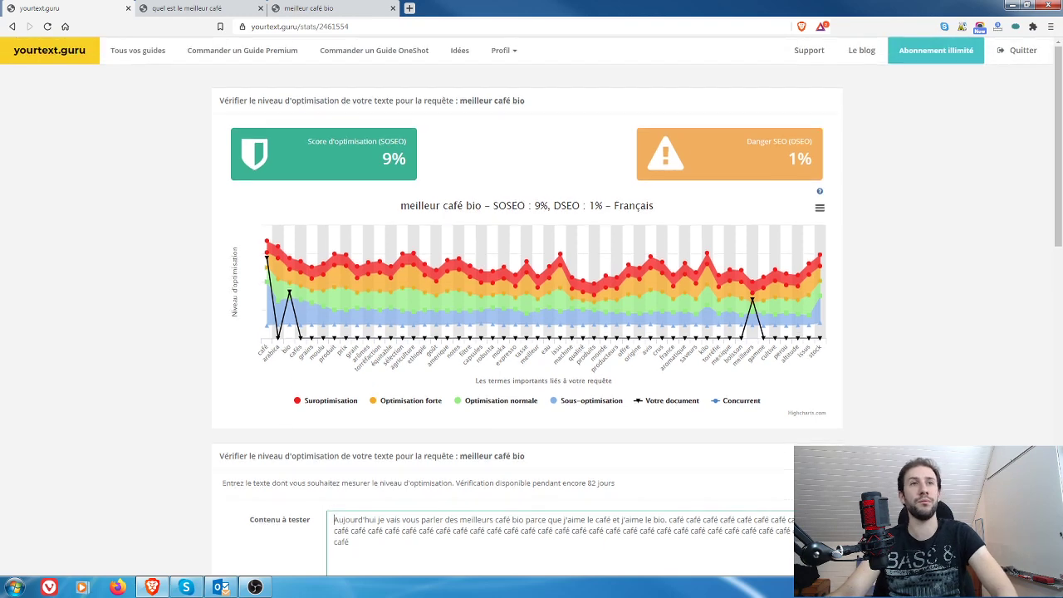
pyautogui.scroll(-1, 270, 280)
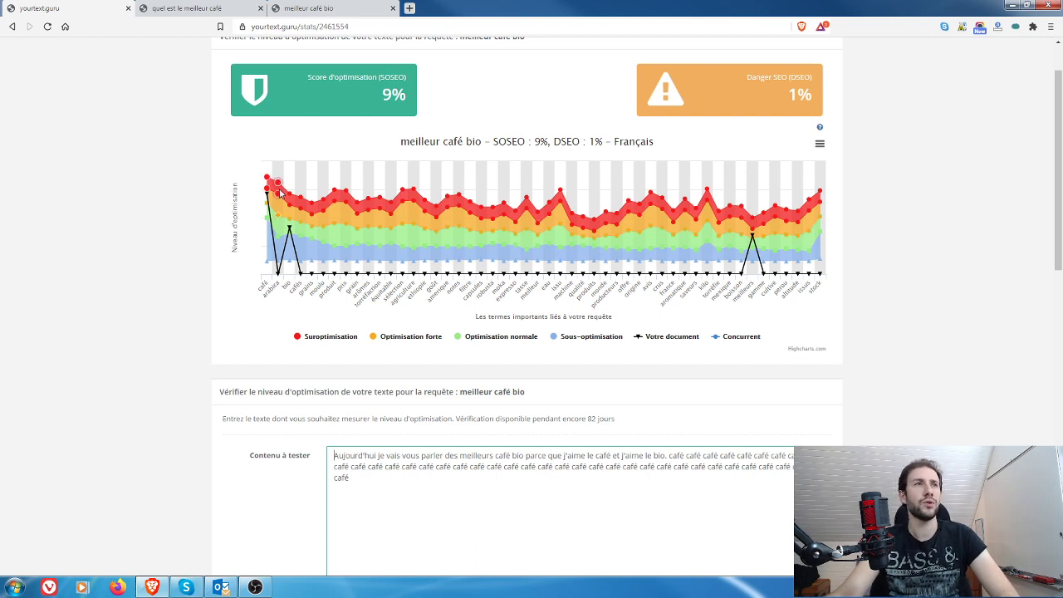
pyautogui.scroll(1, 449, 251)
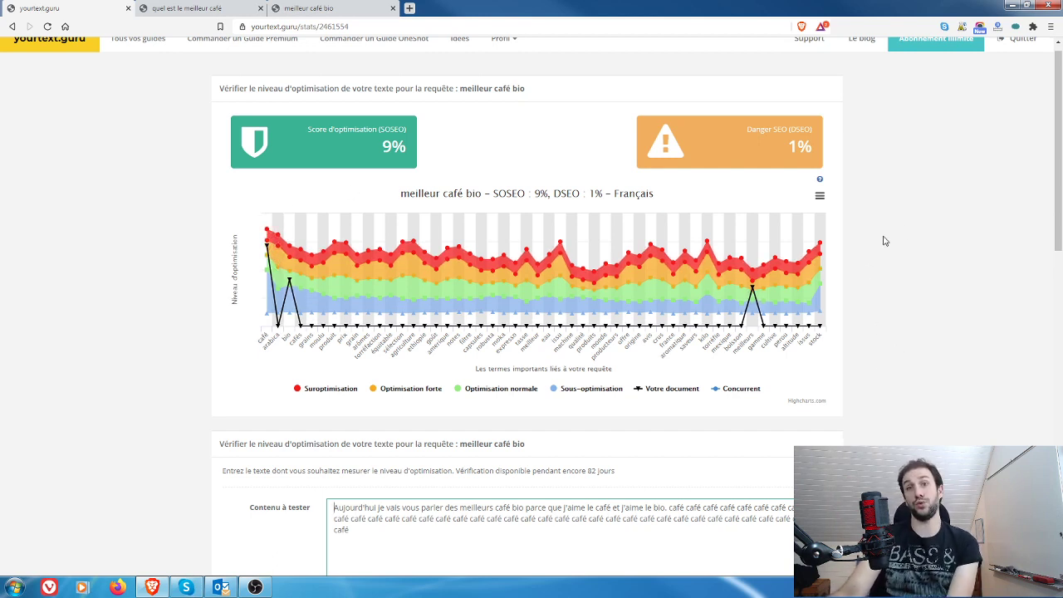
# Examine the SERP intentions and the competitors' SOSEO and DSEO scores in the semantic analysis table.
pyautogui.scroll(-4, 895, 232)
pyautogui.scroll(-4, 904, 196)
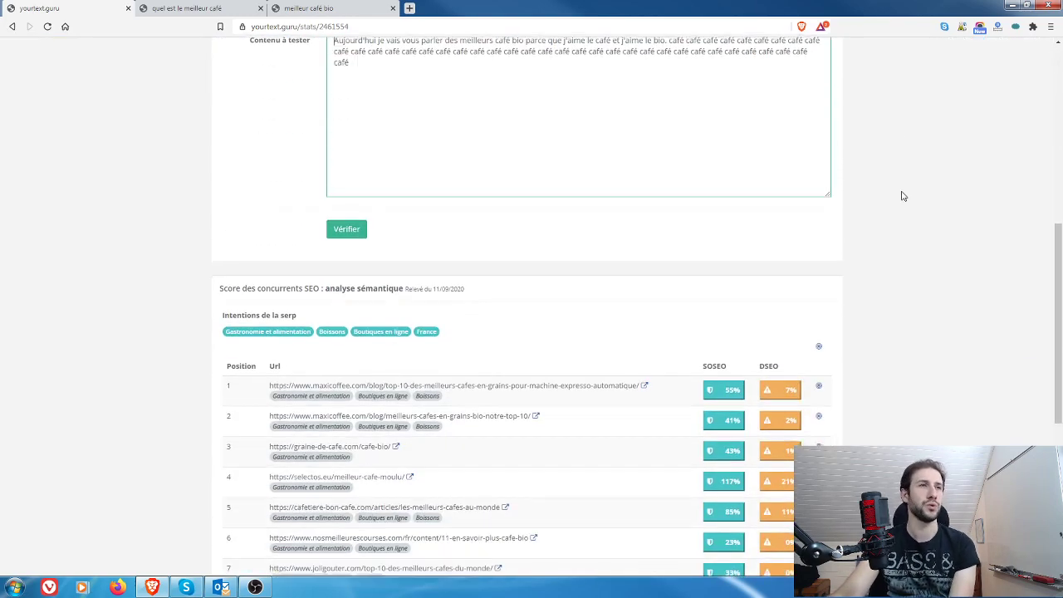
pyautogui.scroll(1, 903, 182)
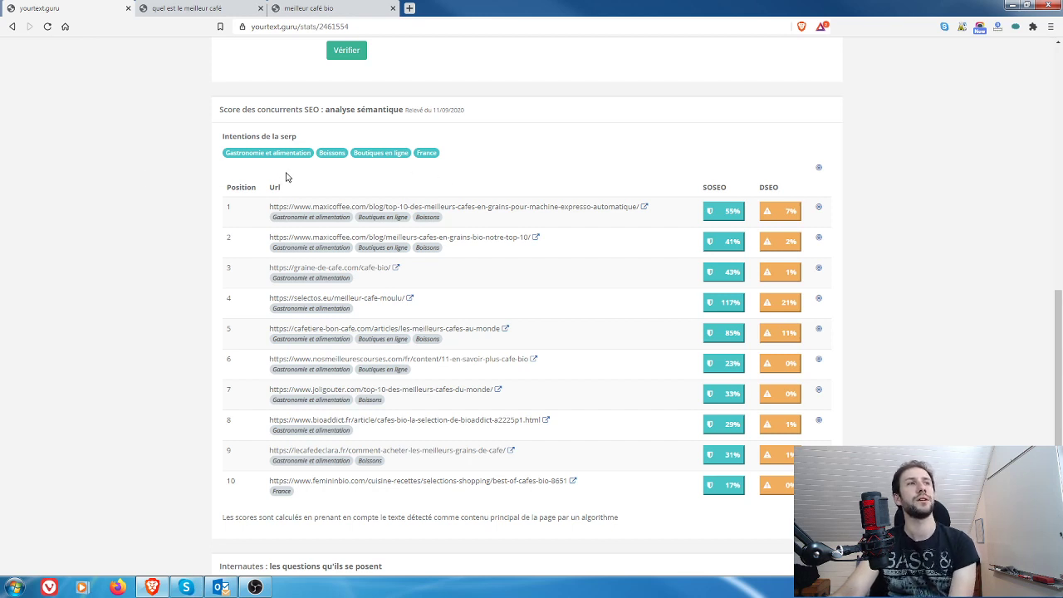
pyautogui.scroll(1, 281, 174)
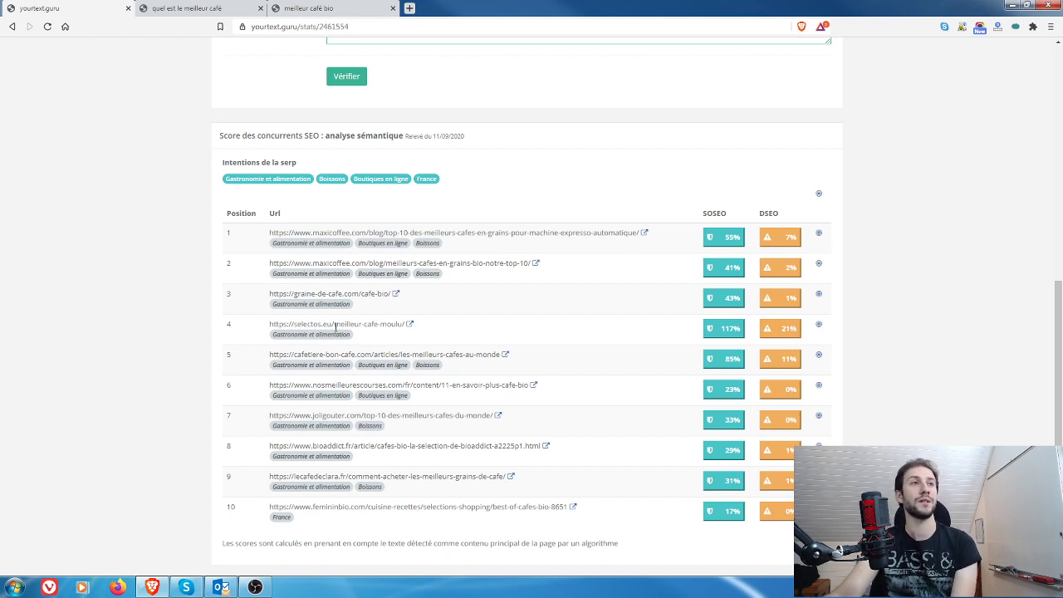
# Plot the competitor ranked 1, then the one ranked 4, on the optimisation chart and compare each curve with the tested text.
pyautogui.click(819, 237)
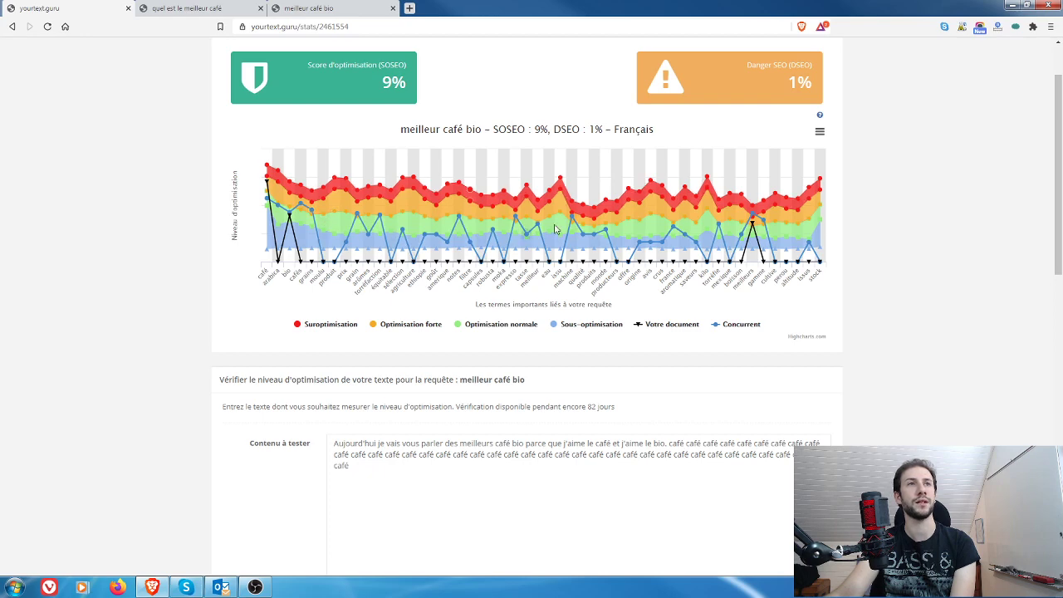
pyautogui.scroll(-7, 968, 249)
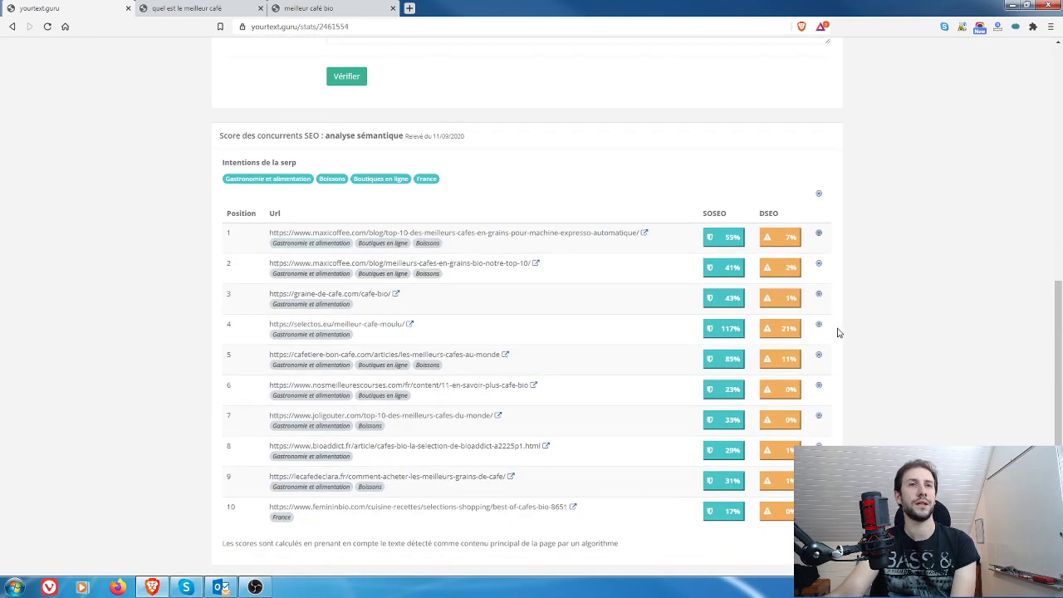
pyautogui.click(818, 329)
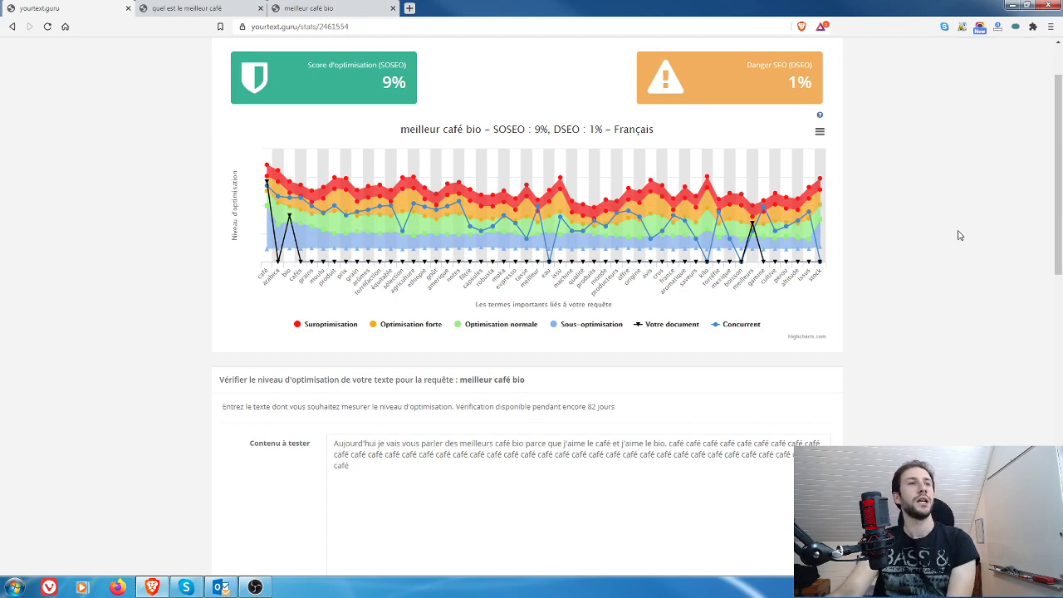
pyautogui.scroll(-1, 957, 230)
pyautogui.scroll(2, 957, 228)
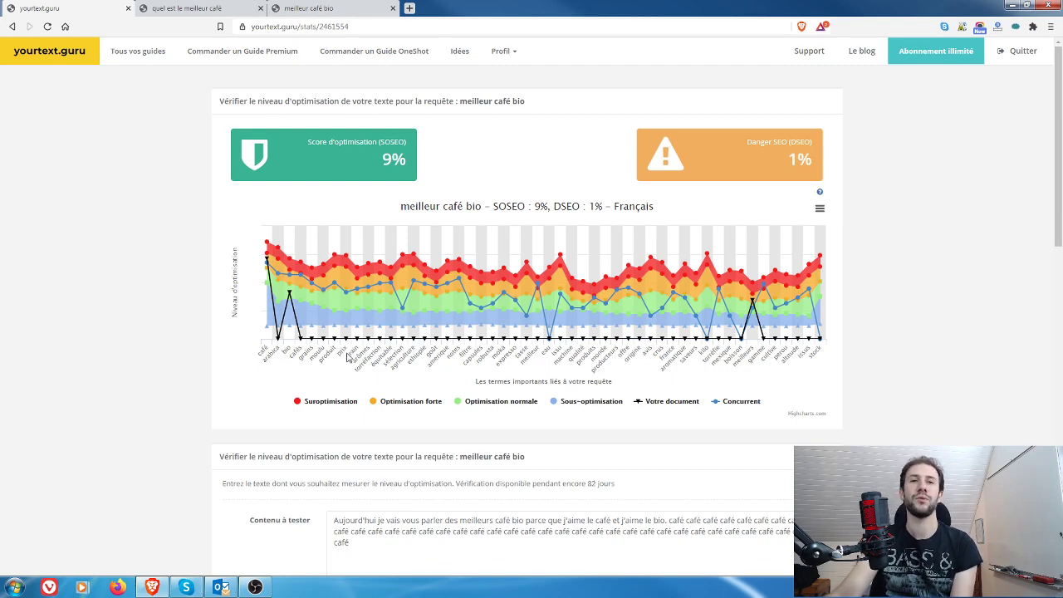
# Review the competitors' scores against the optimisation chart, and read the questions internet users ask at the end of the analysis.
pyautogui.scroll(-5, 927, 289)
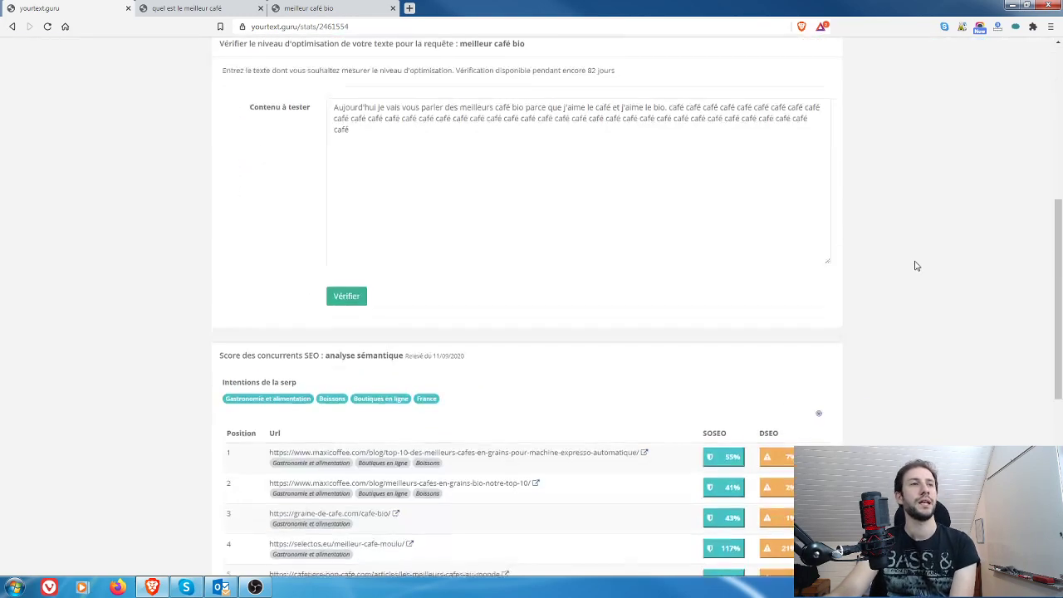
pyautogui.scroll(-4, 917, 266)
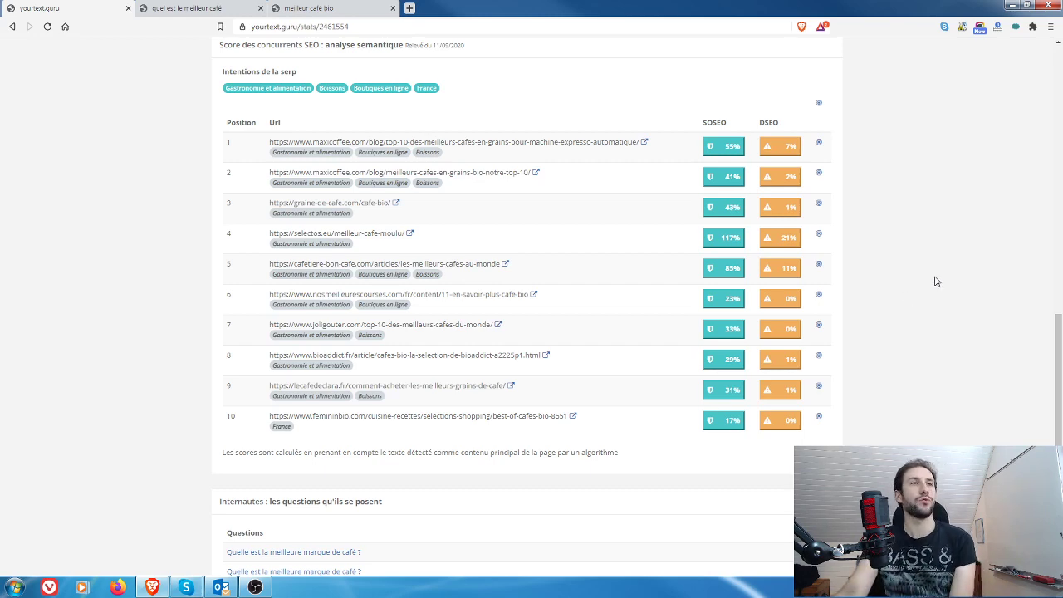
pyautogui.scroll(3, 936, 270)
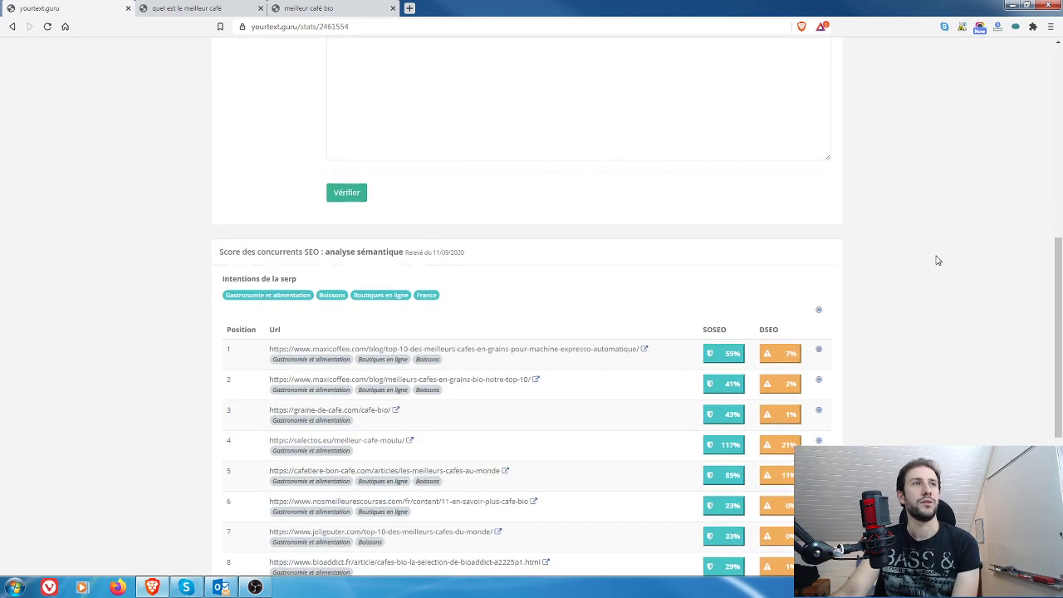
pyautogui.scroll(-1, 768, 282)
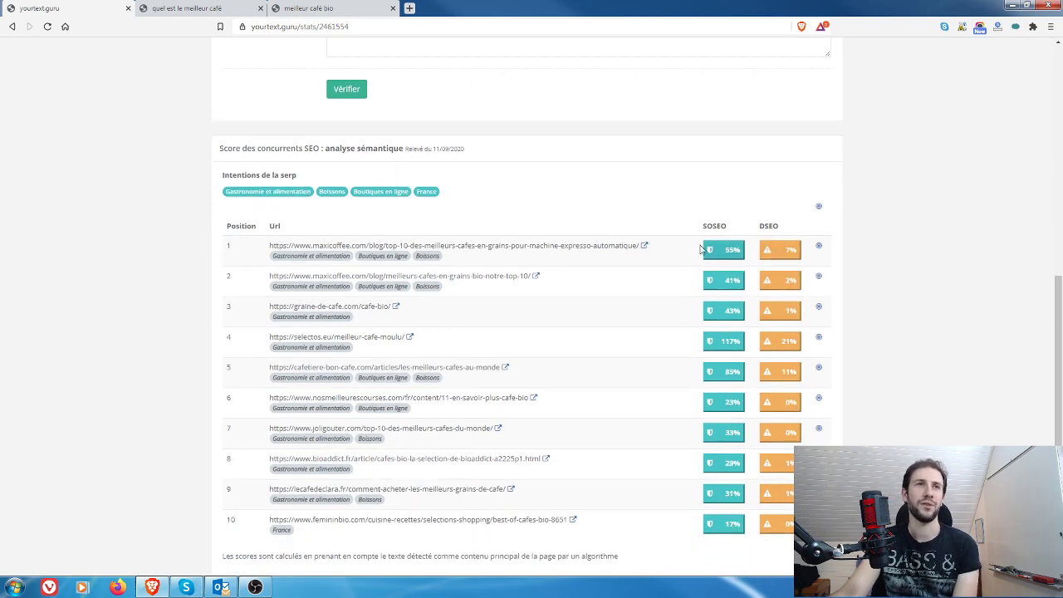
pyautogui.scroll(8, 866, 336)
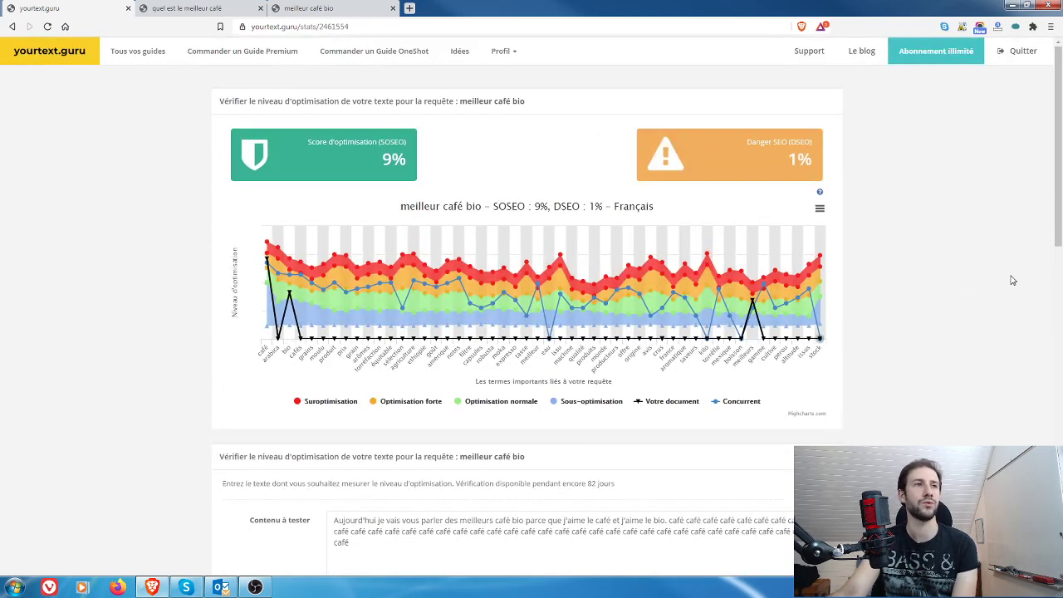
pyautogui.scroll(-1, 952, 304)
pyautogui.scroll(-15, 951, 304)
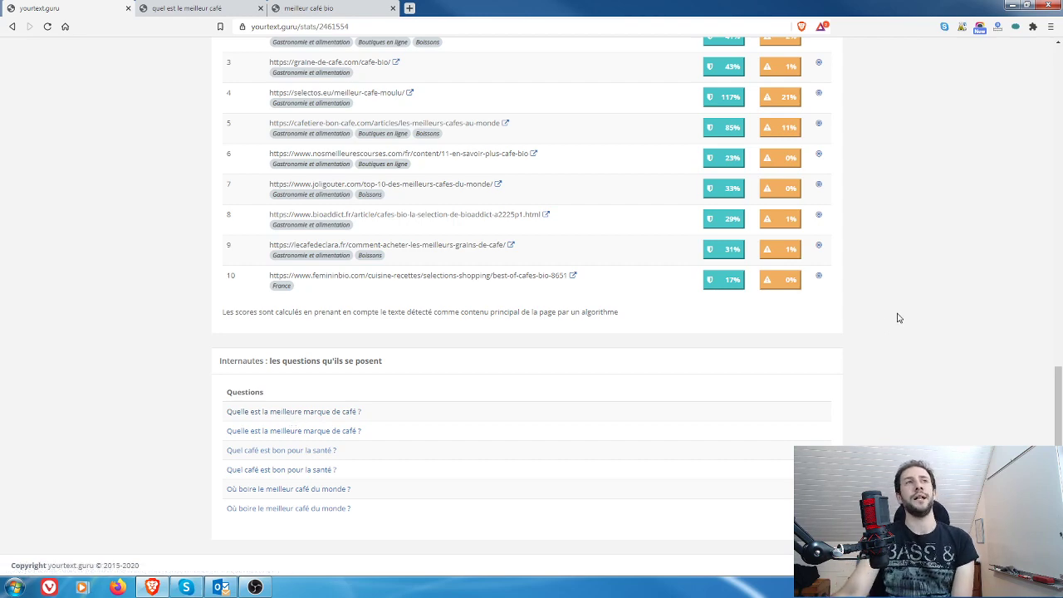
pyautogui.scroll(10, 900, 317)
pyautogui.scroll(1, 913, 319)
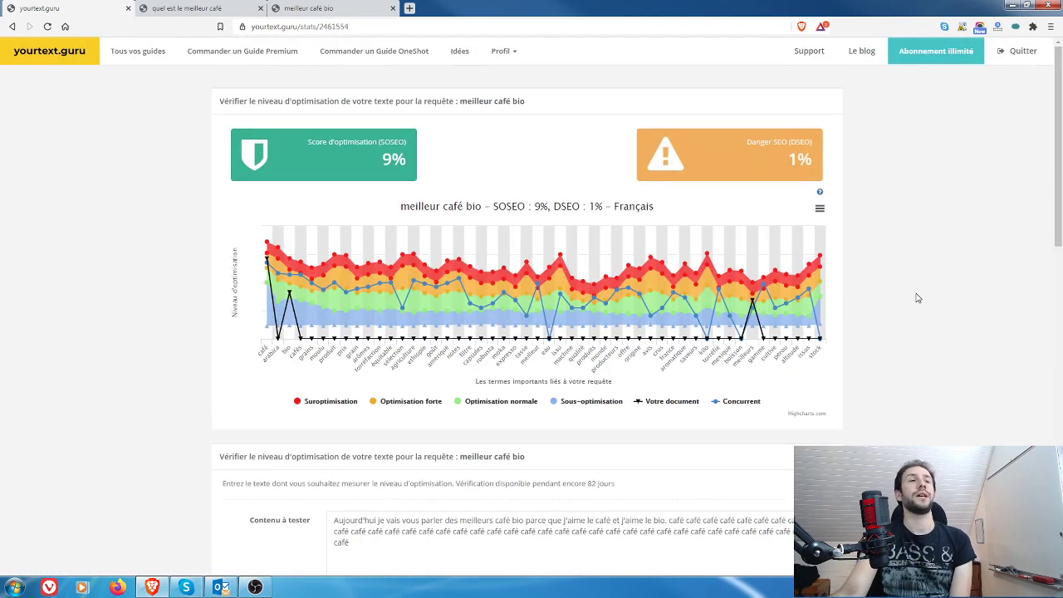
# Generate content ideas of every type for the French query "meilleur café" and look over the question diagram.
pyautogui.click(457, 51)
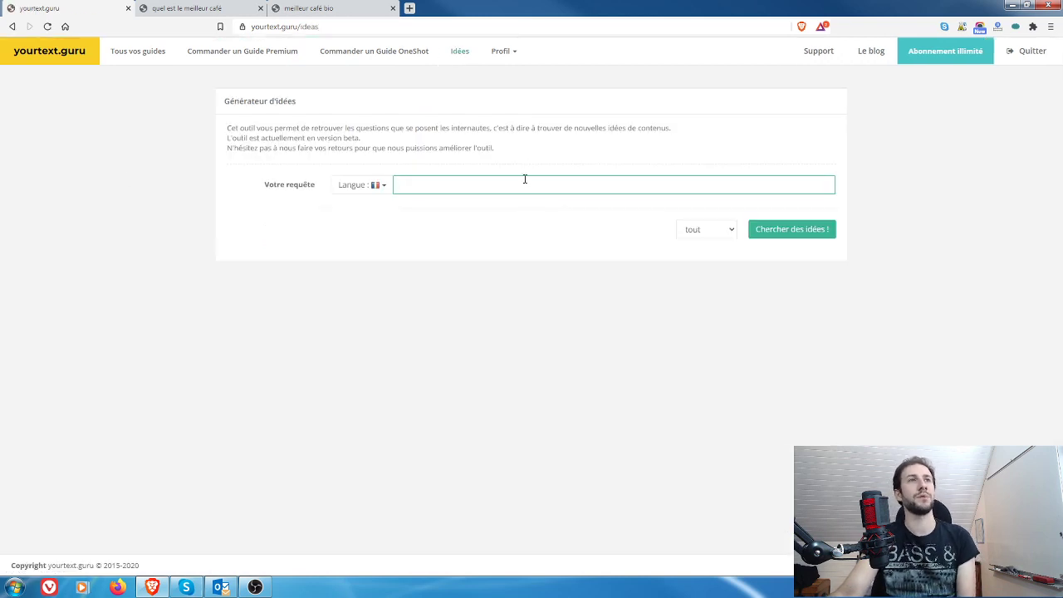
pyautogui.write('meill')
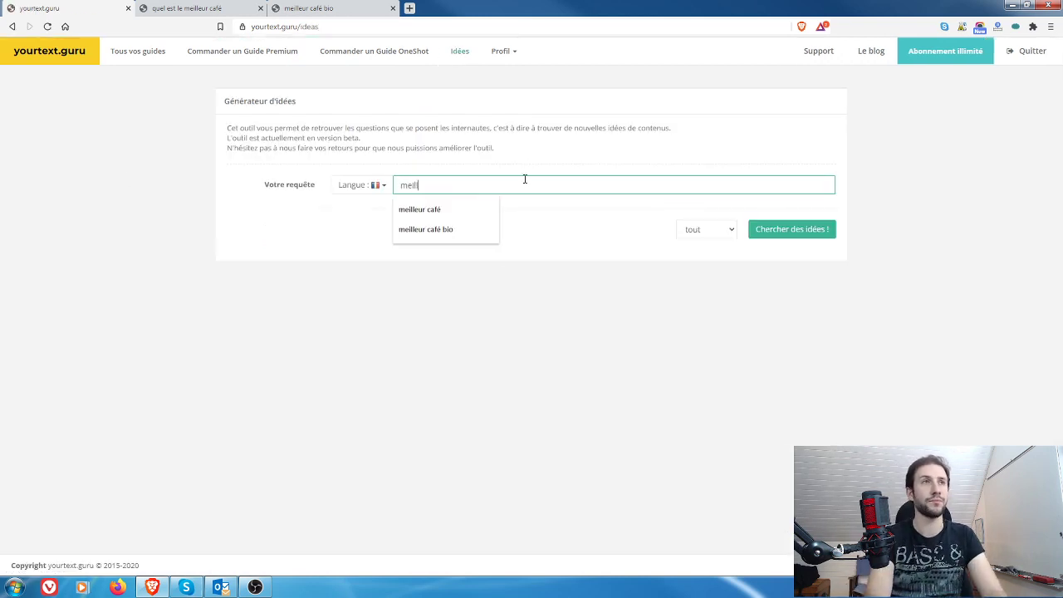
pyautogui.hotkey('ctrl', 'a')
pyautogui.write('meille')
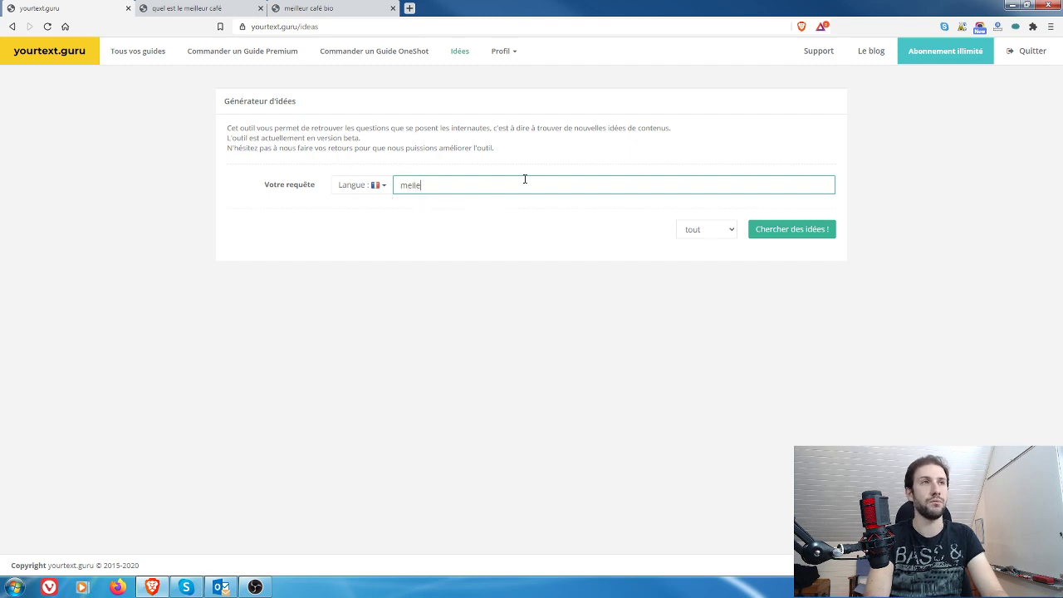
pyautogui.write('ur café')
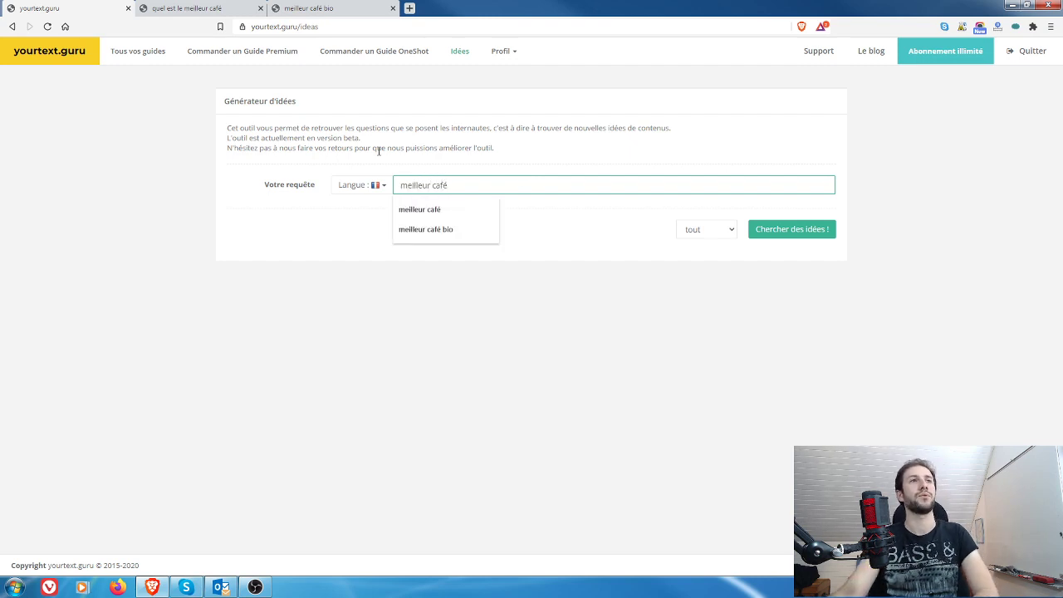
pyautogui.click(802, 234)
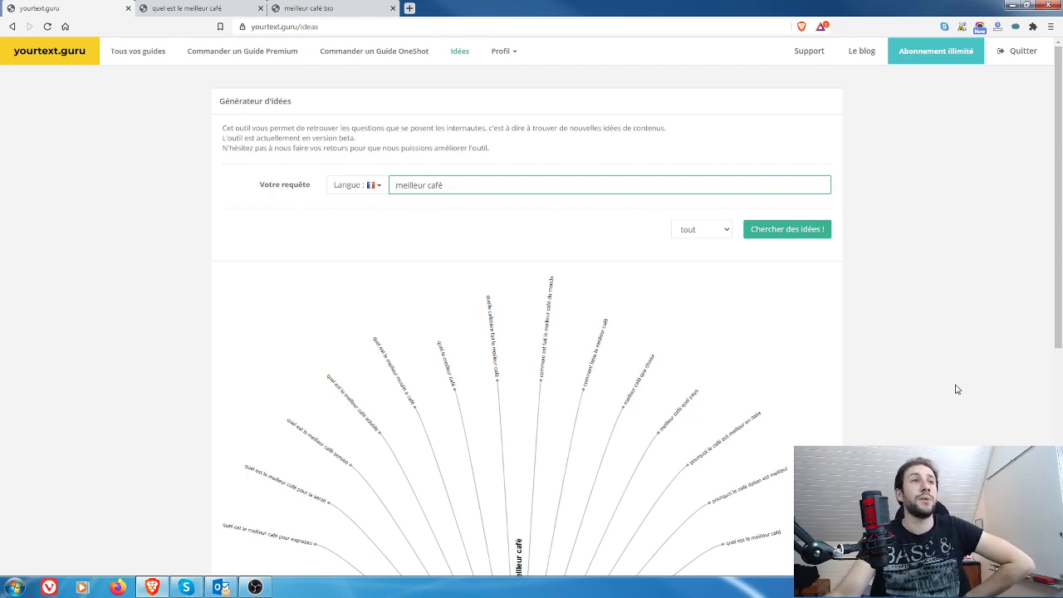
pyautogui.scroll(-3, 961, 225)
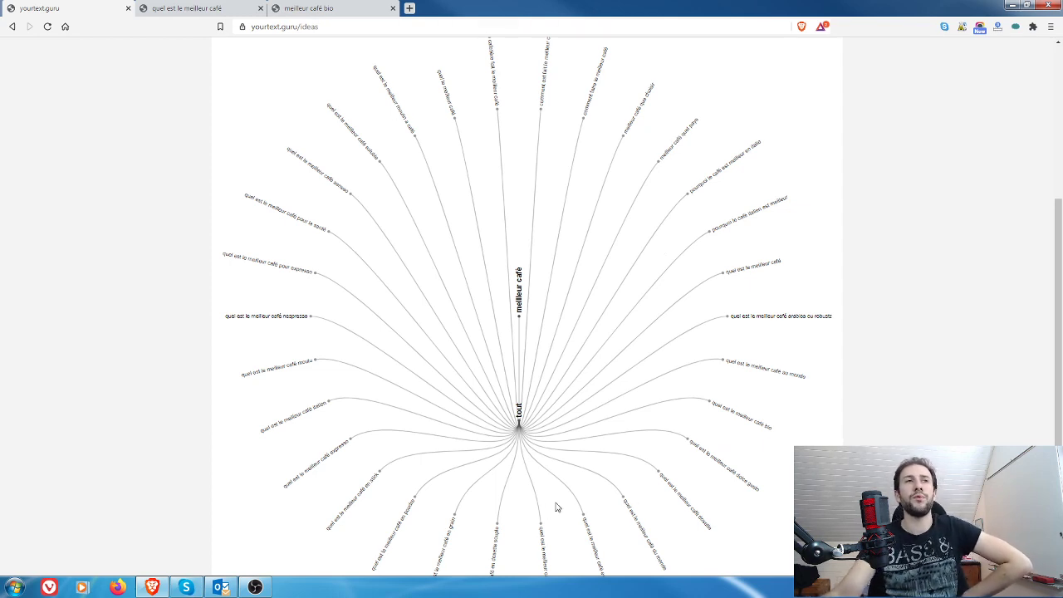
pyautogui.scroll(4, 926, 371)
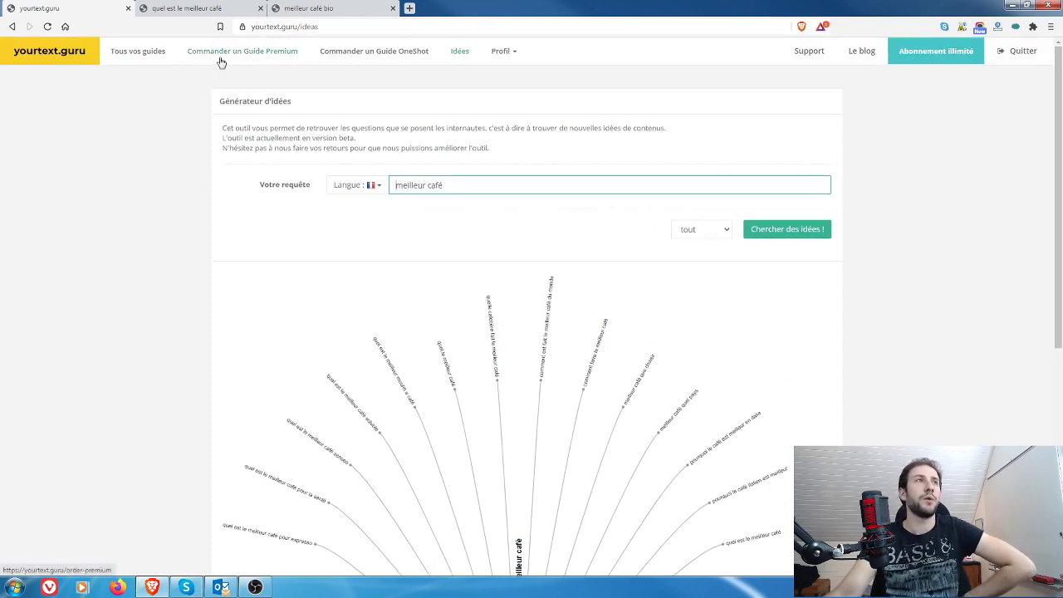
# Open the Café group from the guide list, calculate its semantic cocoon and view the graph linking its guides.
pyautogui.click(135, 53)
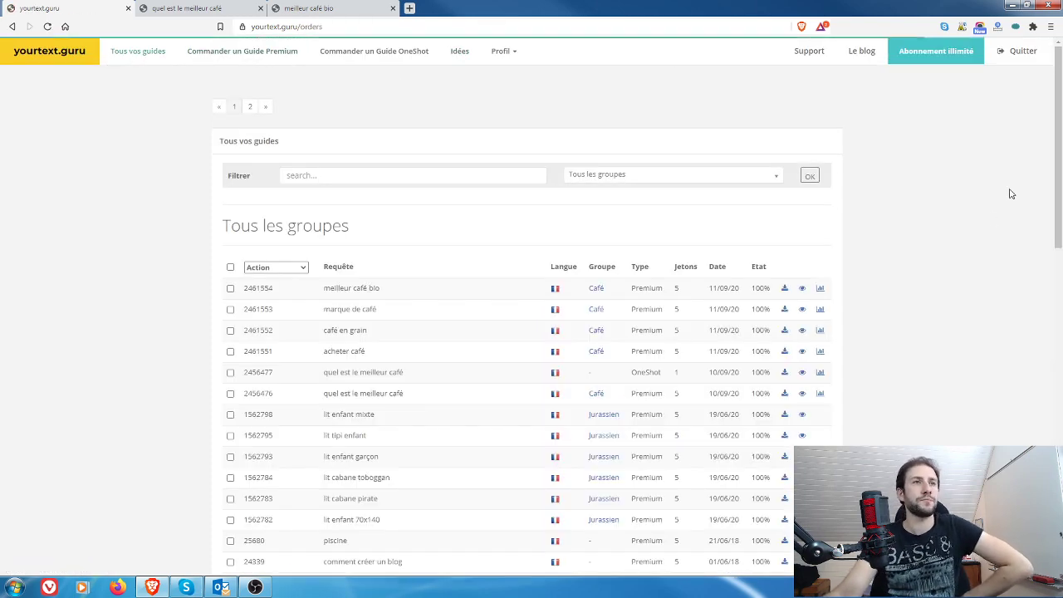
pyautogui.scroll(-2, 1001, 195)
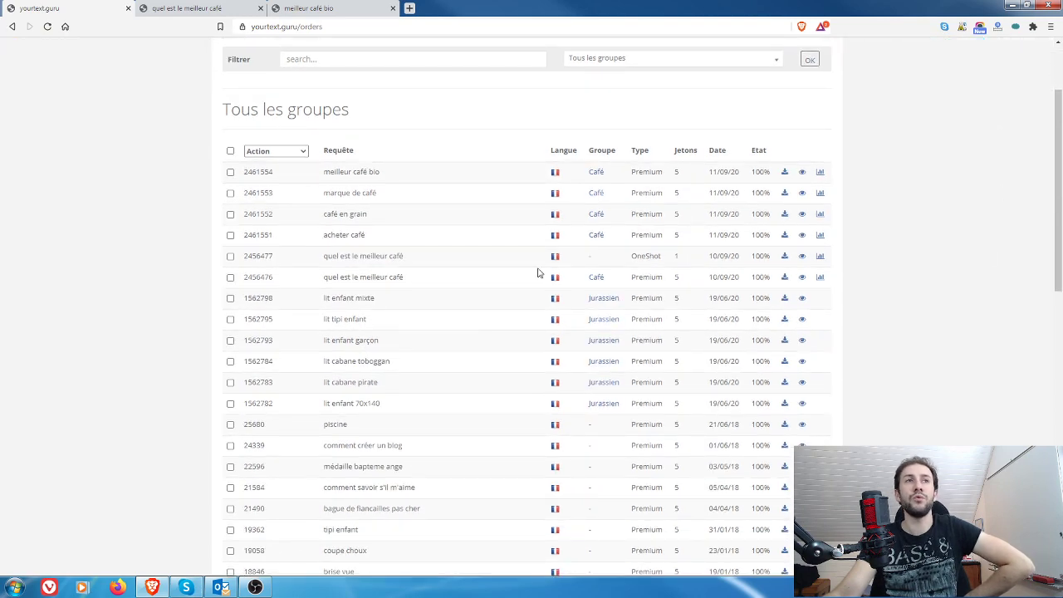
pyautogui.scroll(1, 627, 208)
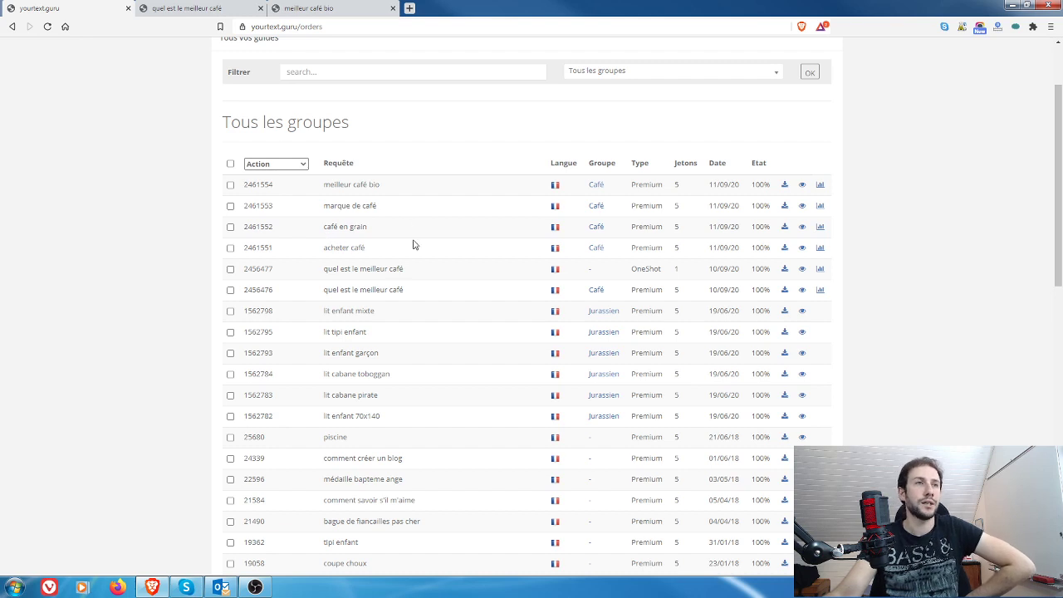
pyautogui.click(596, 187)
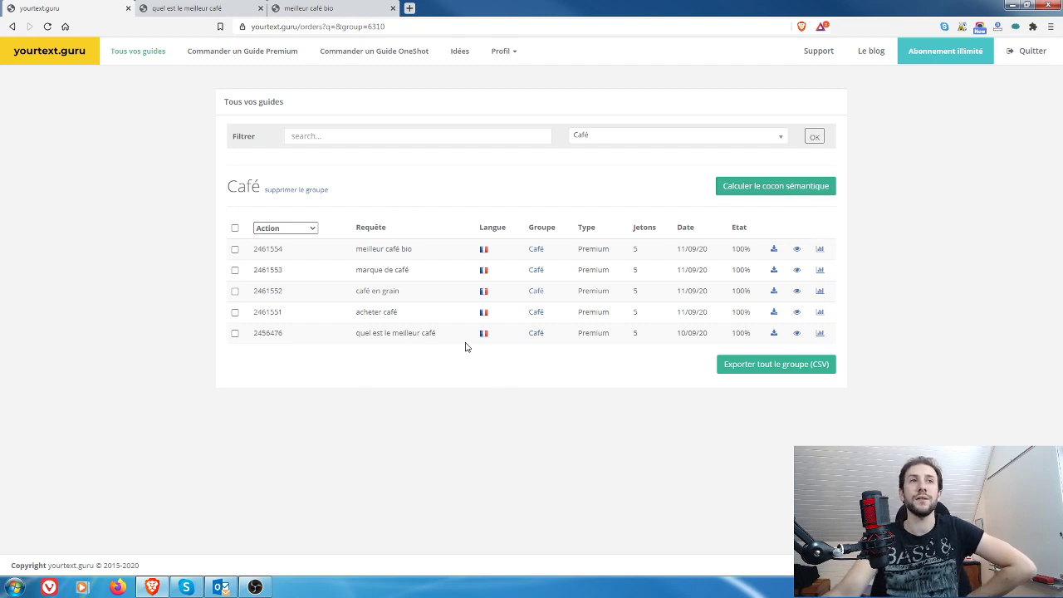
pyautogui.click(775, 185)
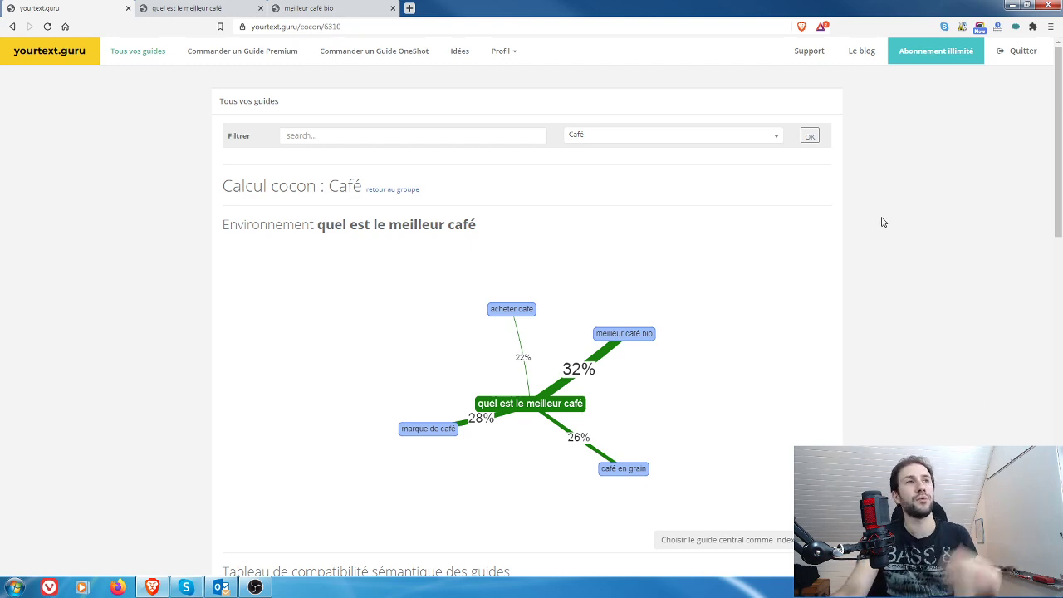
pyautogui.scroll(-1, 875, 224)
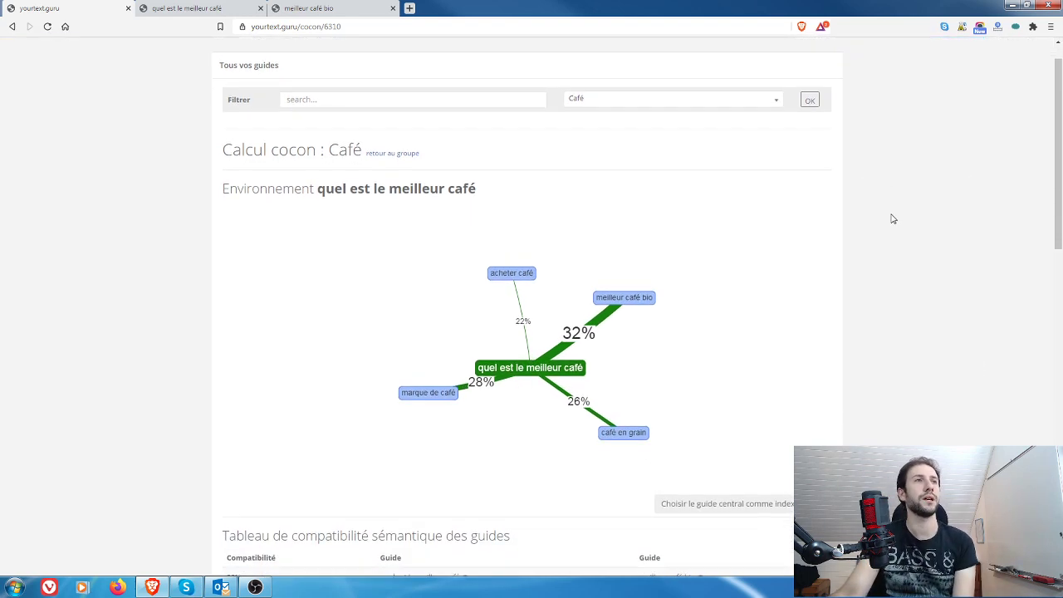
# Examine the Café cocoon graph around "quel est le meilleur café" together with the semantic compatibility table of the guides.
pyautogui.scroll(-1, 893, 218)
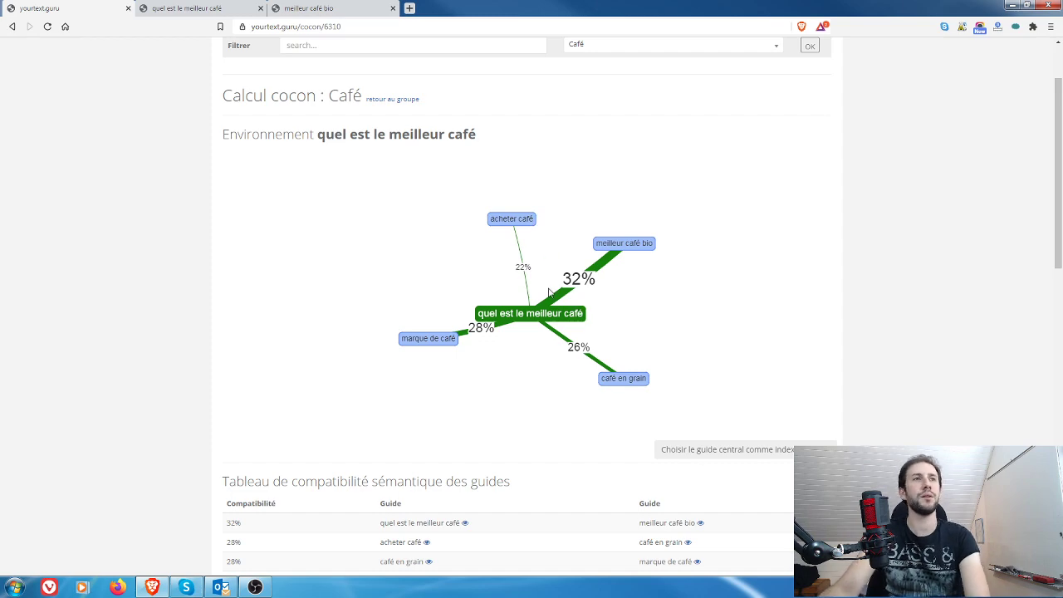
pyautogui.scroll(-3, 922, 225)
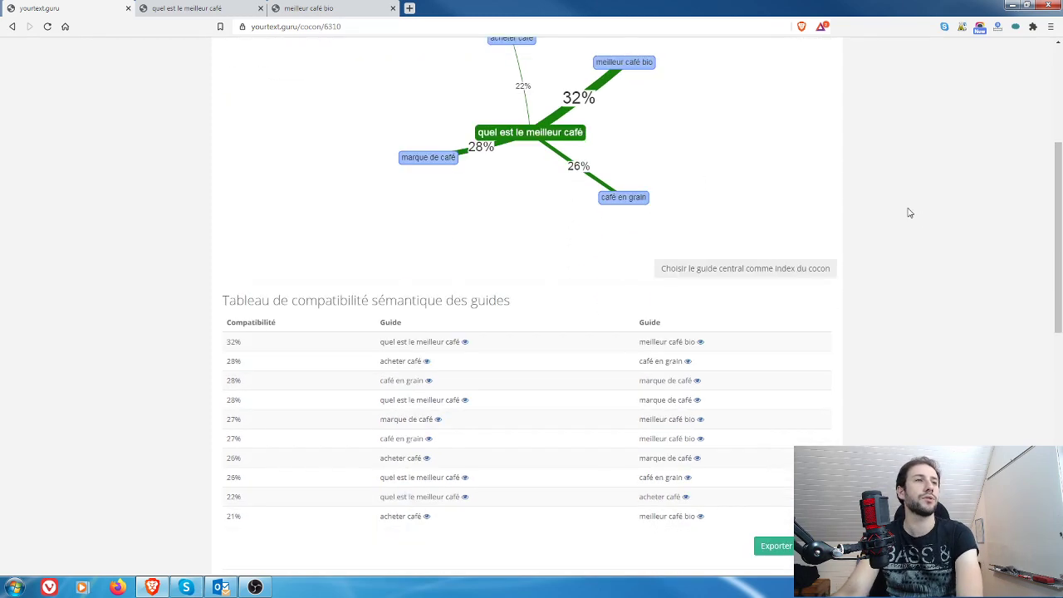
pyautogui.scroll(2, 908, 213)
pyautogui.scroll(-2, 909, 211)
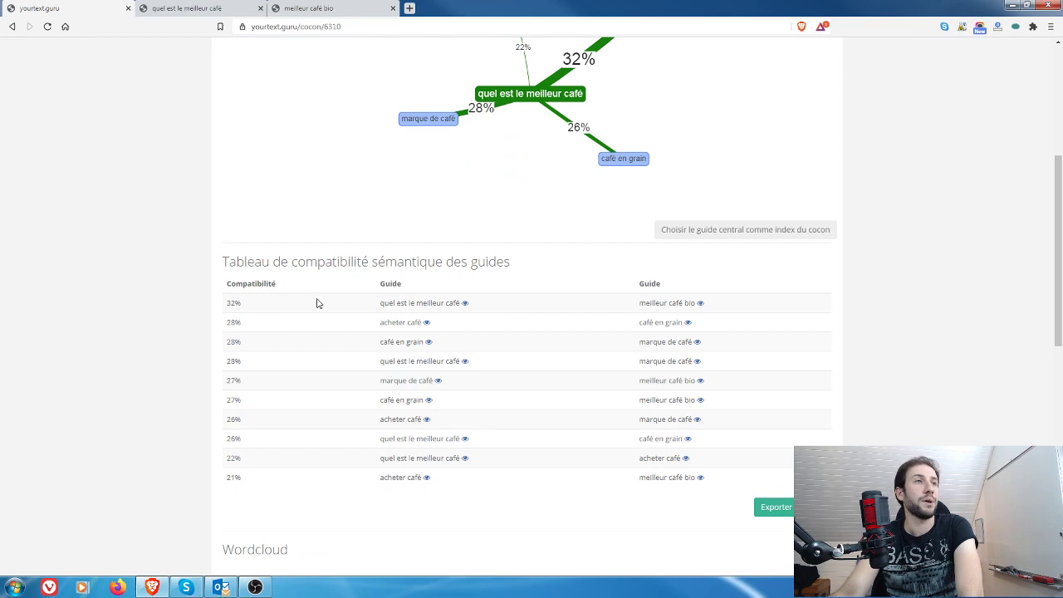
pyautogui.scroll(1, 892, 208)
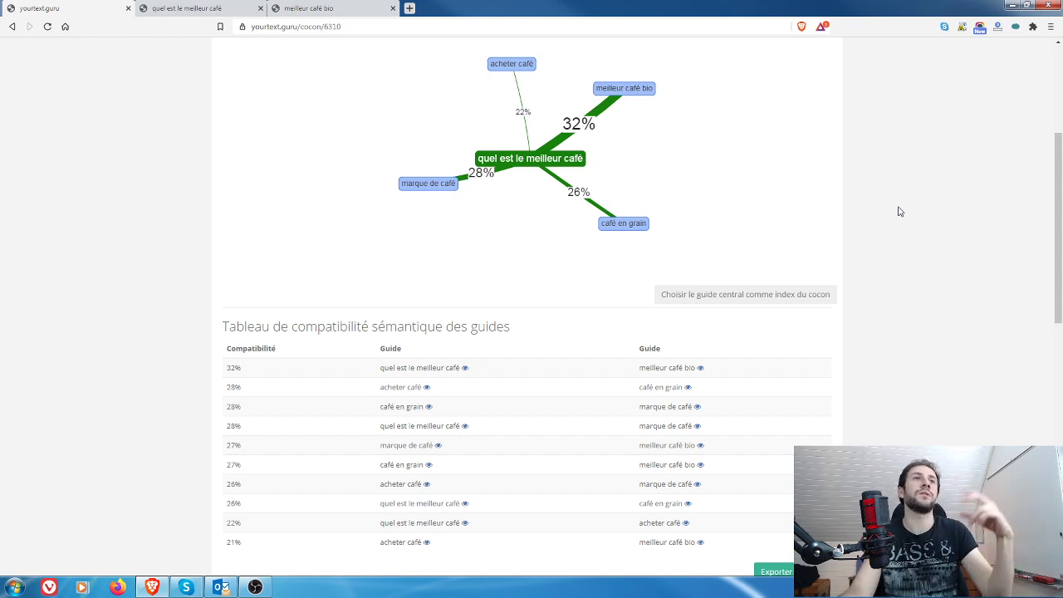
pyautogui.scroll(1, 957, 307)
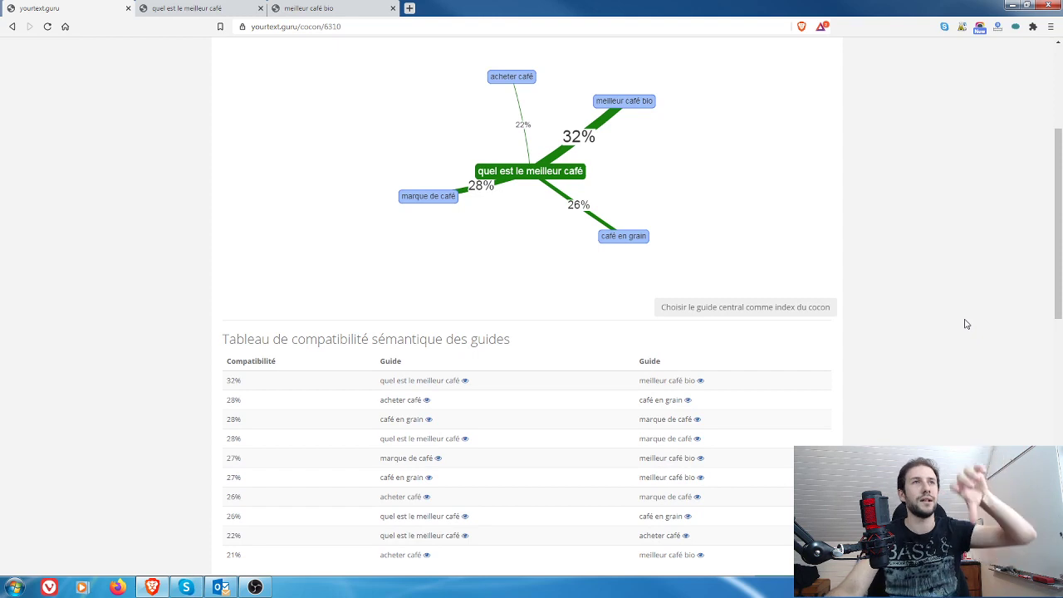
pyautogui.scroll(1, 954, 363)
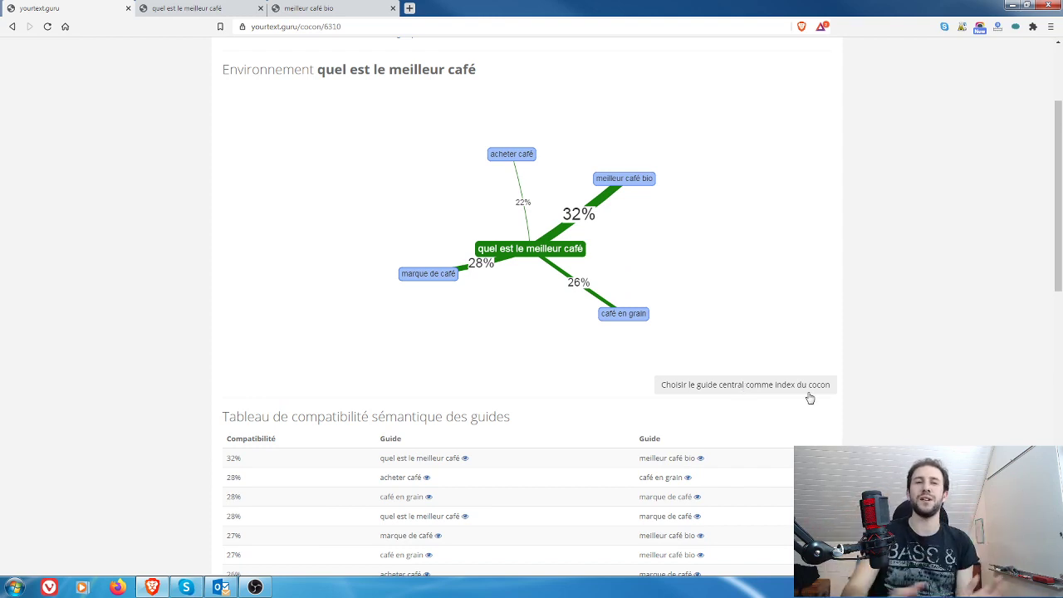
# Choose the central guide "quel est le meilleur café" as the cocoon's index, and view the graph centred on "meilleur café bio".
pyautogui.click(780, 389)
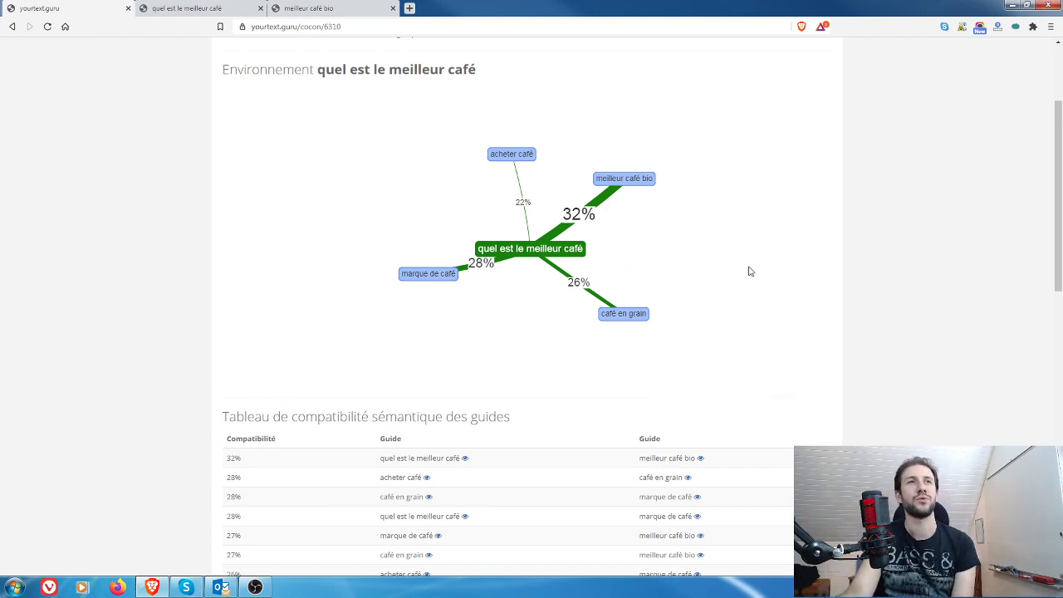
pyautogui.click(628, 185)
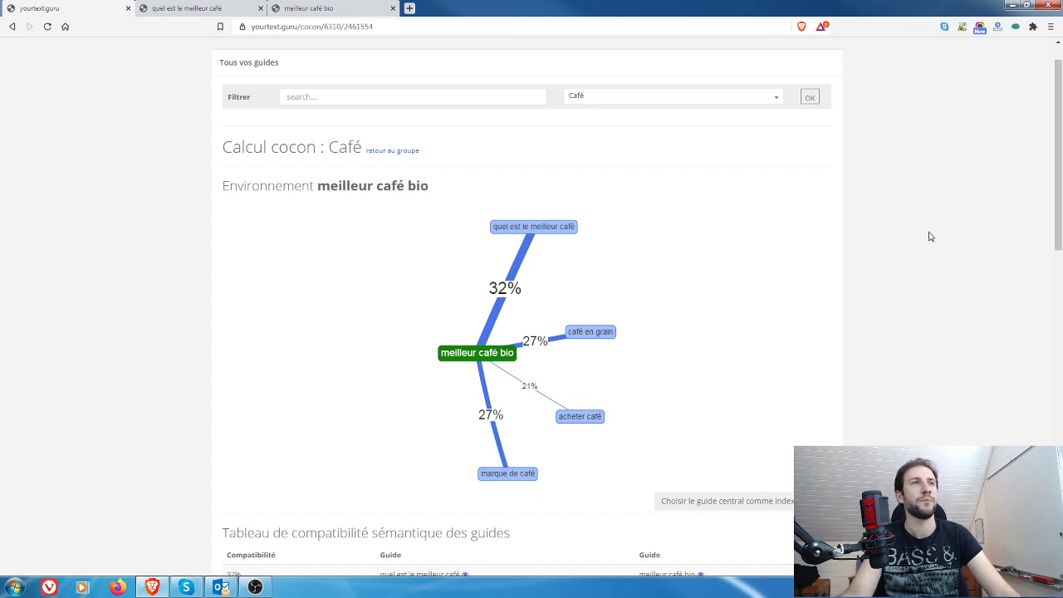
pyautogui.scroll(-1, 922, 247)
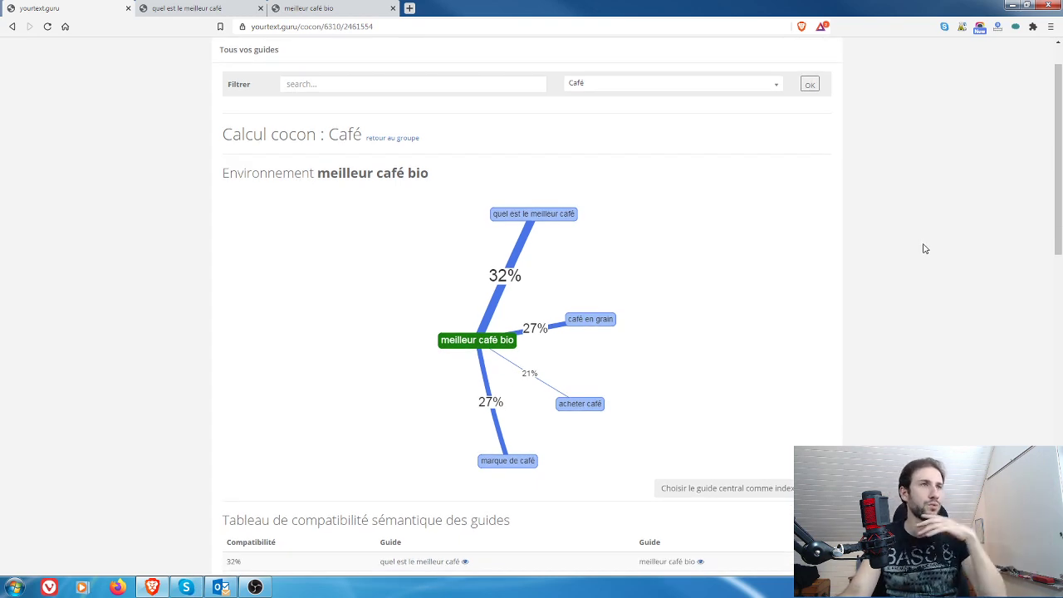
pyautogui.scroll(1, 924, 248)
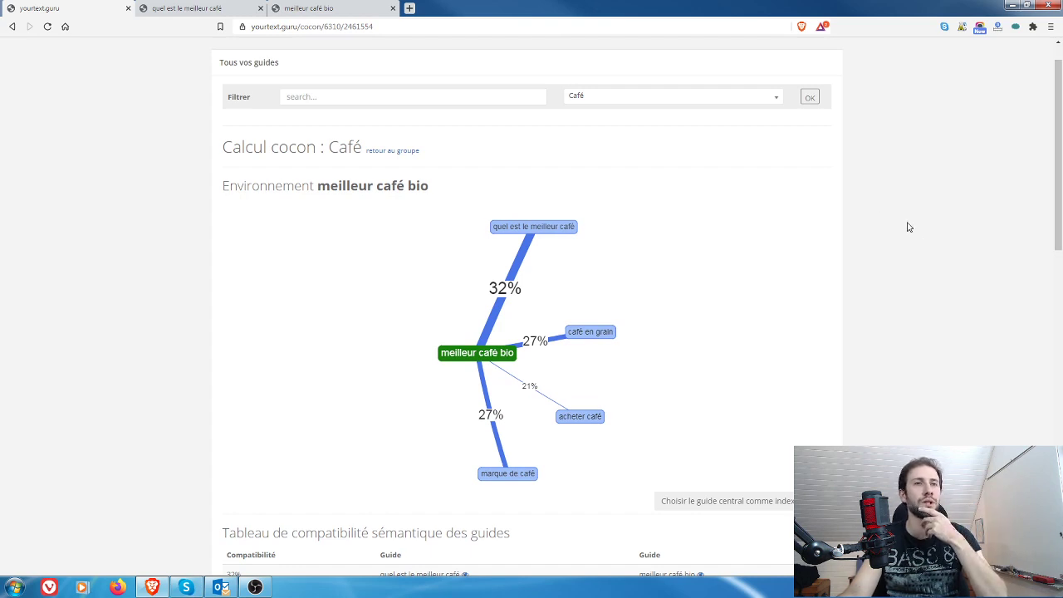
pyautogui.scroll(1, 934, 220)
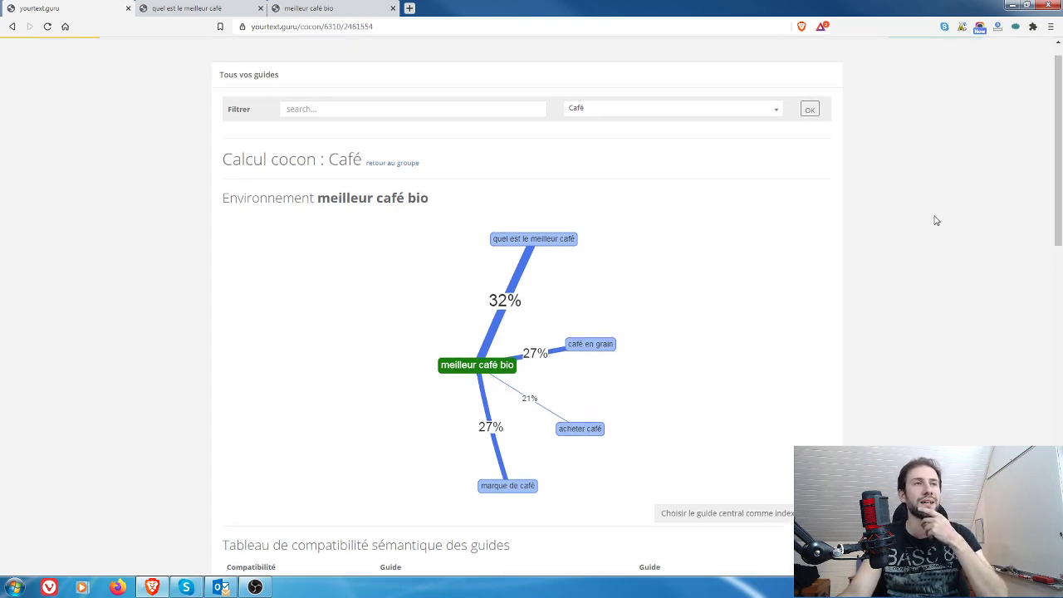